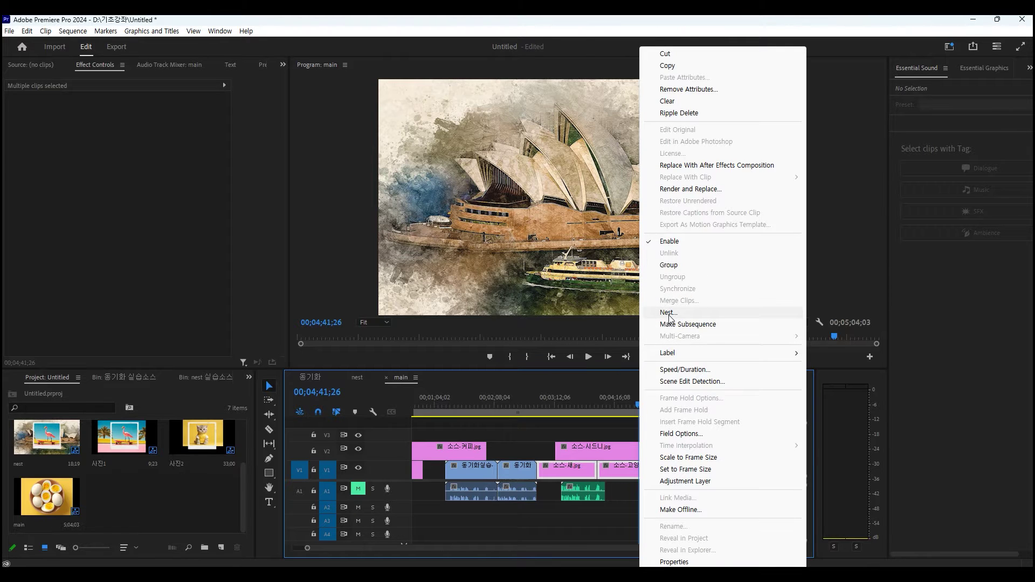
Nest the selected 소스-새.jpg and 소스-고양이.jpg clips under the default name and open the nested sequence.
{"action": "left_click", "coordinate": [669, 314]}
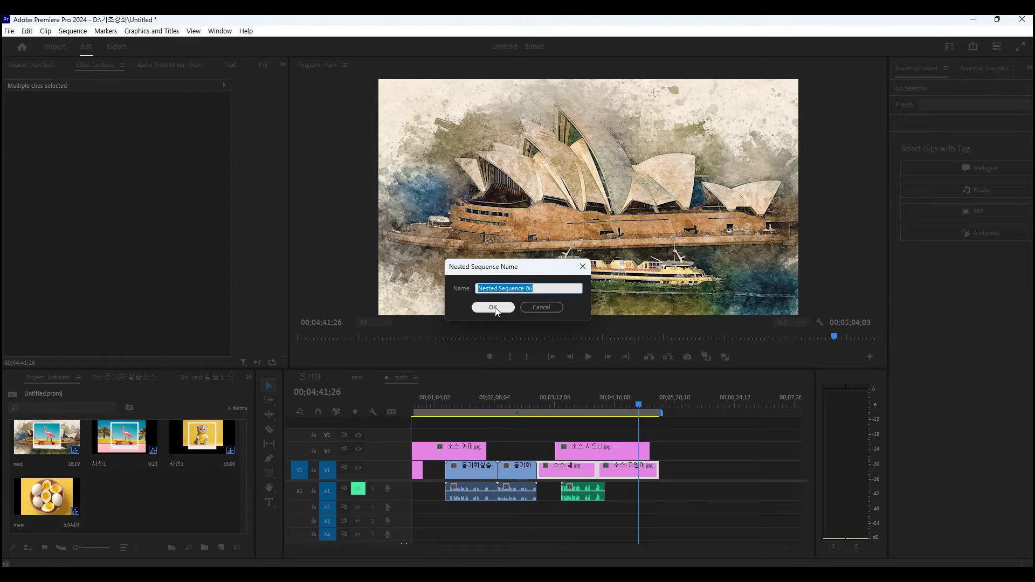
{"action": "left_click", "coordinate": [500, 311]}
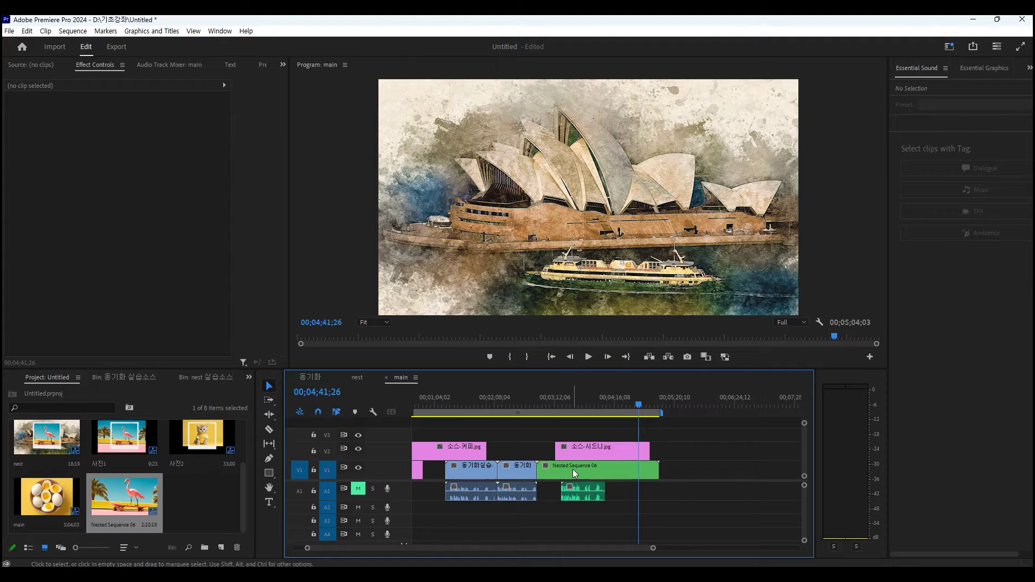
{"action": "mouse_move", "coordinate": [597, 471]}
{"action": "double_click", "coordinate": [605, 470]}
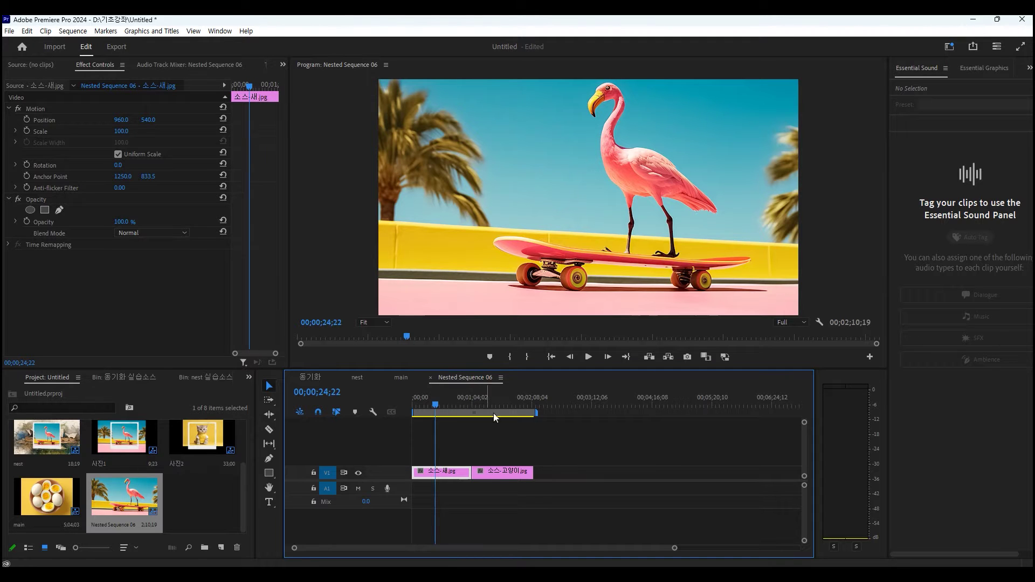
Return to the main sequence and undo the nesting of the bird and cat images.
{"action": "left_click", "coordinate": [400, 377]}
{"action": "key", "text": "ctrl+z"}
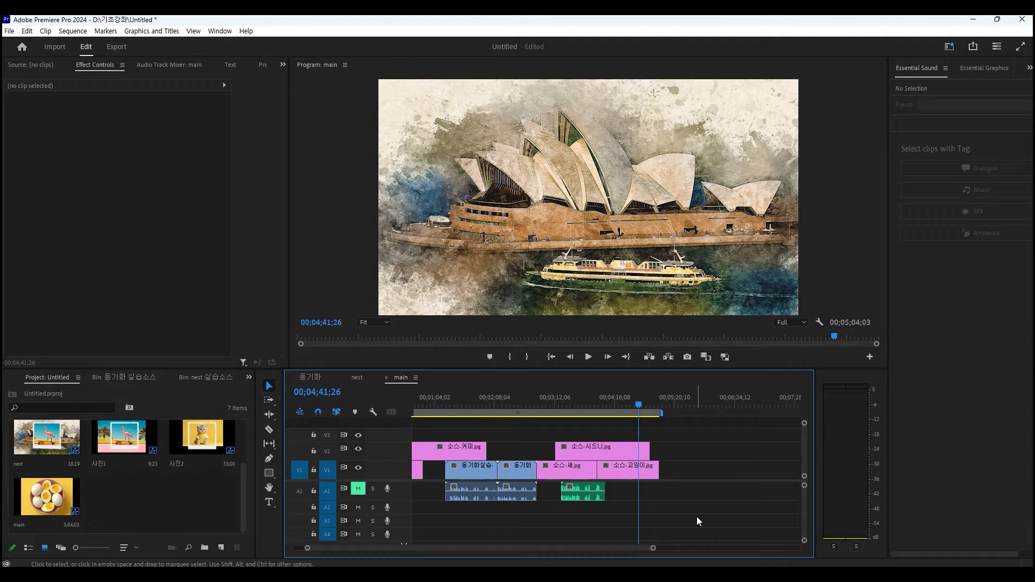
Nest the Sydney, bird and cat images together with the microphone audio clip in the main sequence.
{"action": "left_click_drag", "start_coordinate": [717, 529], "coordinate": [555, 430]}
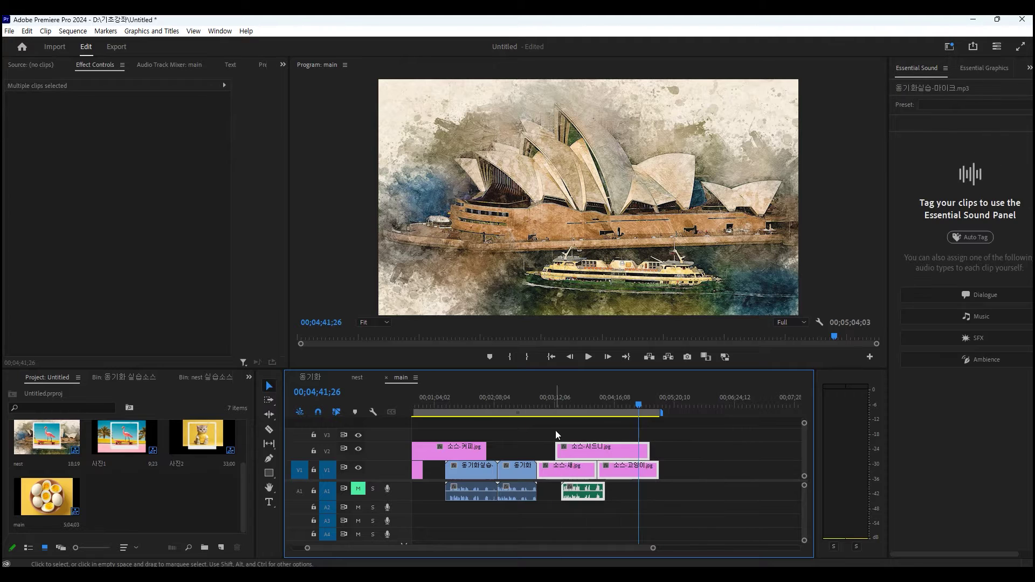
{"action": "right_click", "coordinate": [626, 468]}
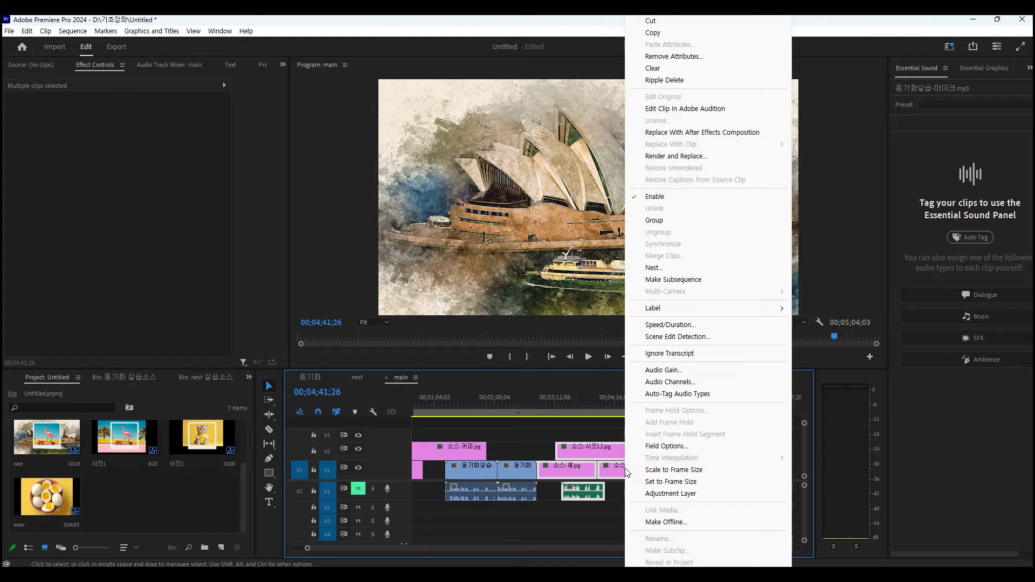
{"action": "left_click", "coordinate": [659, 268]}
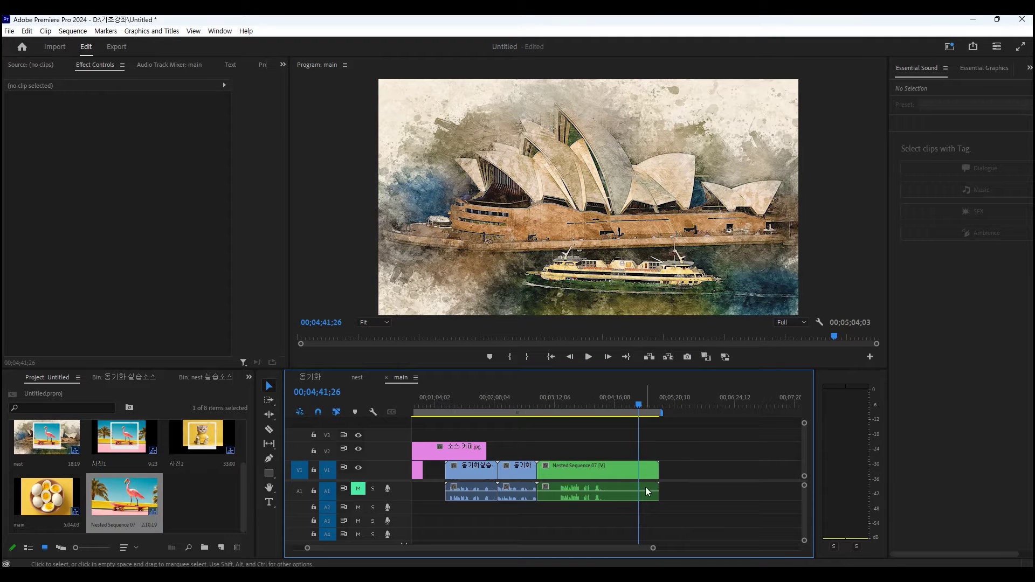
Copy all clips from inside the new nested sequence and paste them back over the nest in the main sequence.
{"action": "double_click", "coordinate": [610, 473]}
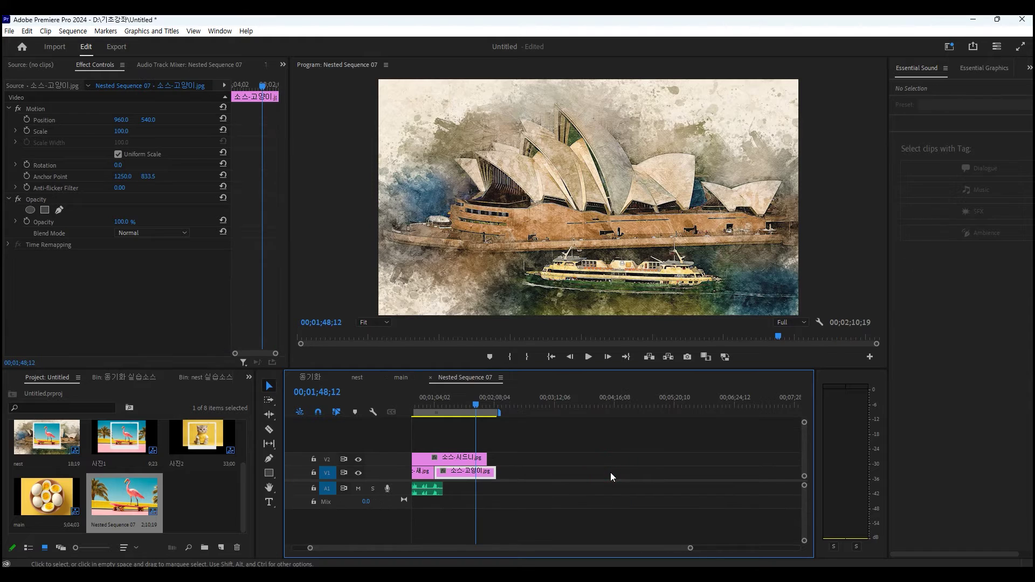
{"action": "left_click_drag", "start_coordinate": [439, 548], "coordinate": [351, 557]}
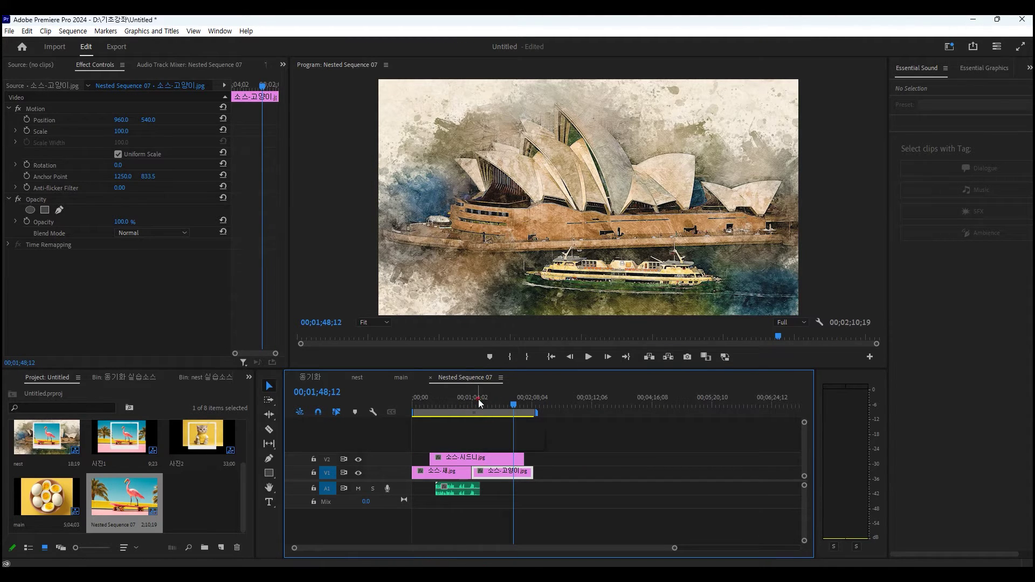
{"action": "left_click", "coordinate": [425, 403]}
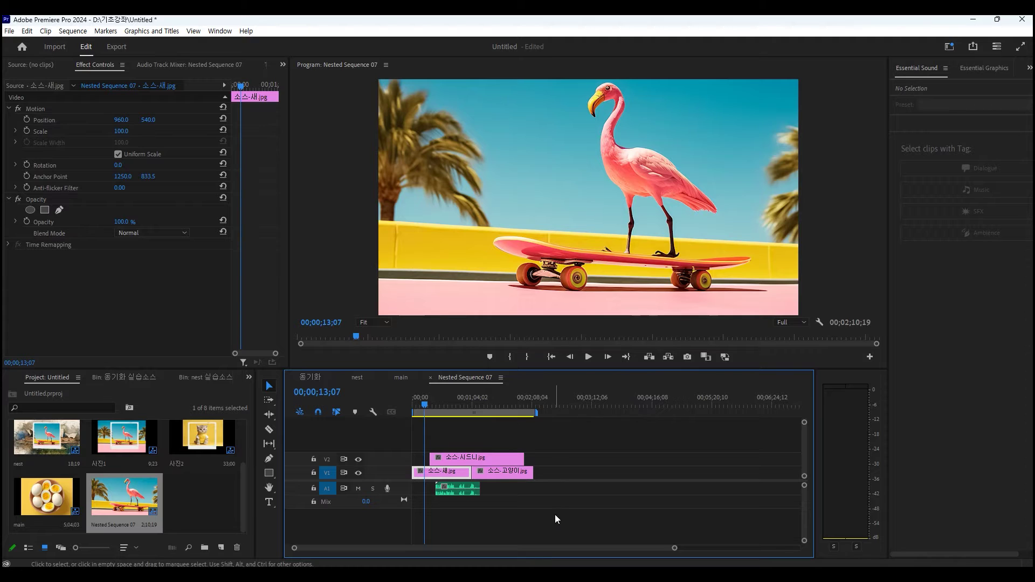
{"action": "key", "text": "ctrl+a"}
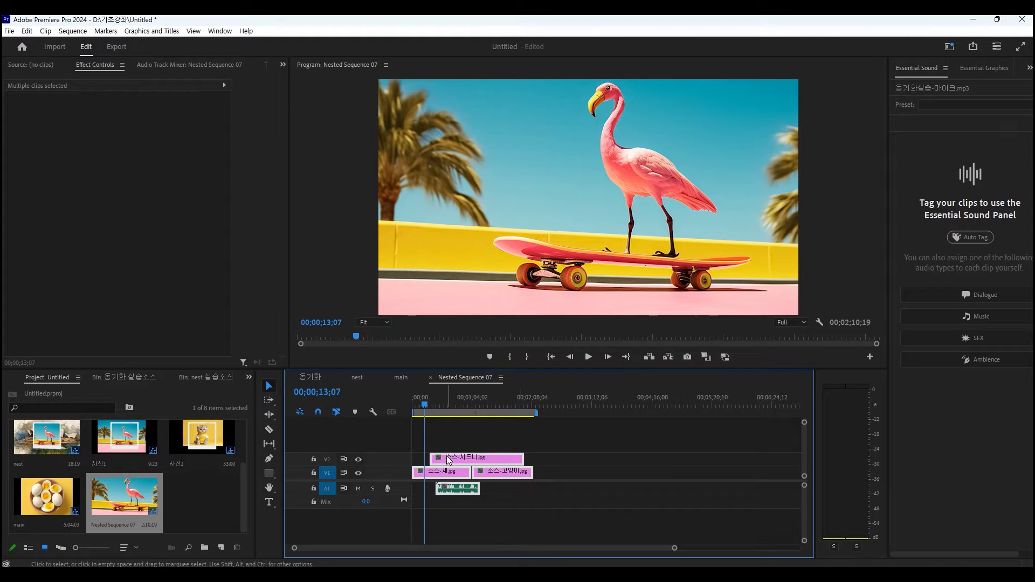
{"action": "left_click_drag", "start_coordinate": [450, 462], "coordinate": [576, 462]}
{"action": "left_click", "coordinate": [406, 380]}
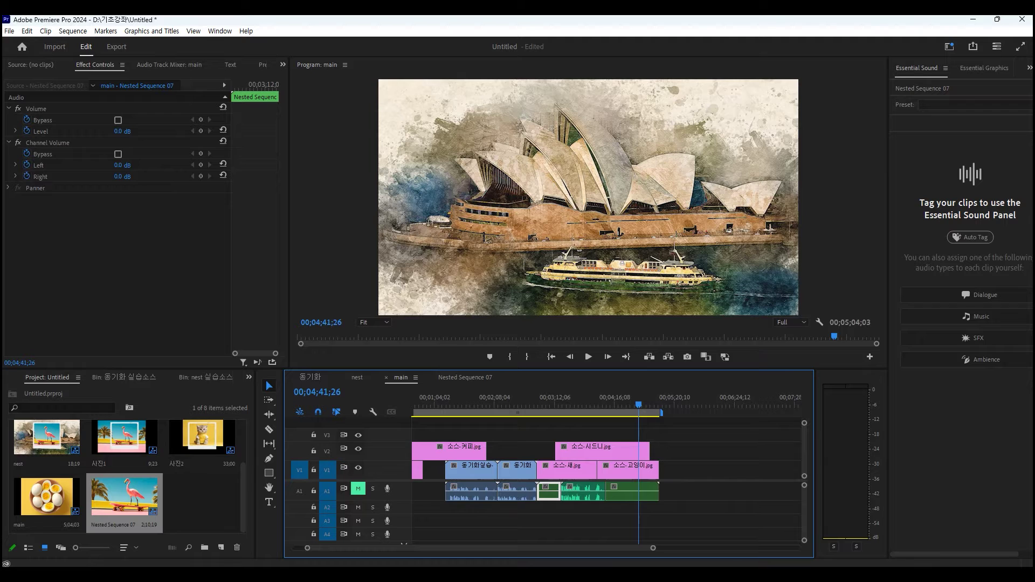
{"action": "left_click", "coordinate": [581, 520]}
Delete the two leftover nested audio pieces before and after the microphone clip on A1.
{"action": "left_click", "coordinate": [550, 492]}
{"action": "left_click", "coordinate": [627, 495]}
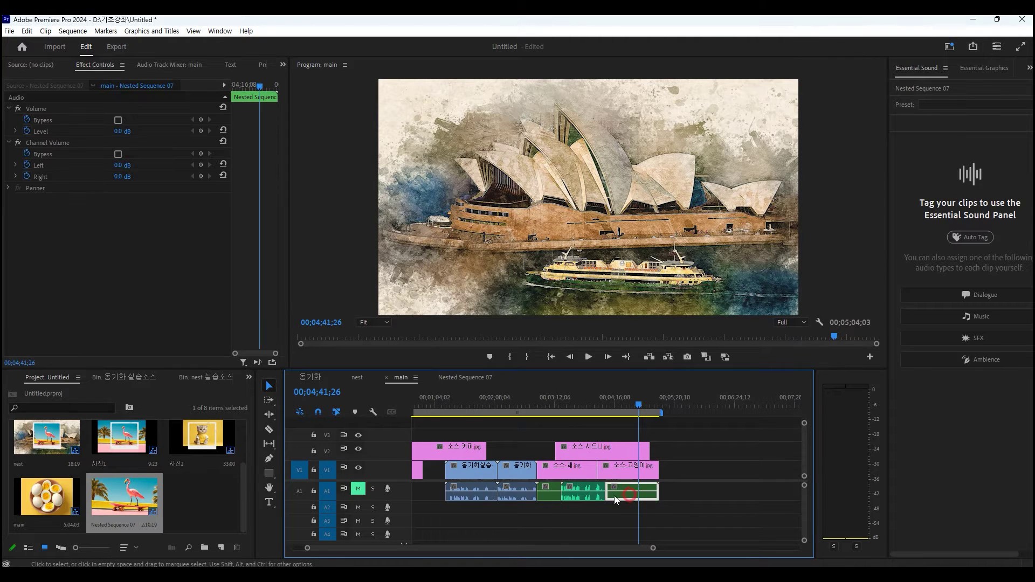
{"action": "left_click", "coordinate": [554, 496]}
{"action": "left_click", "coordinate": [629, 492]}
{"action": "key", "text": "Delete"}
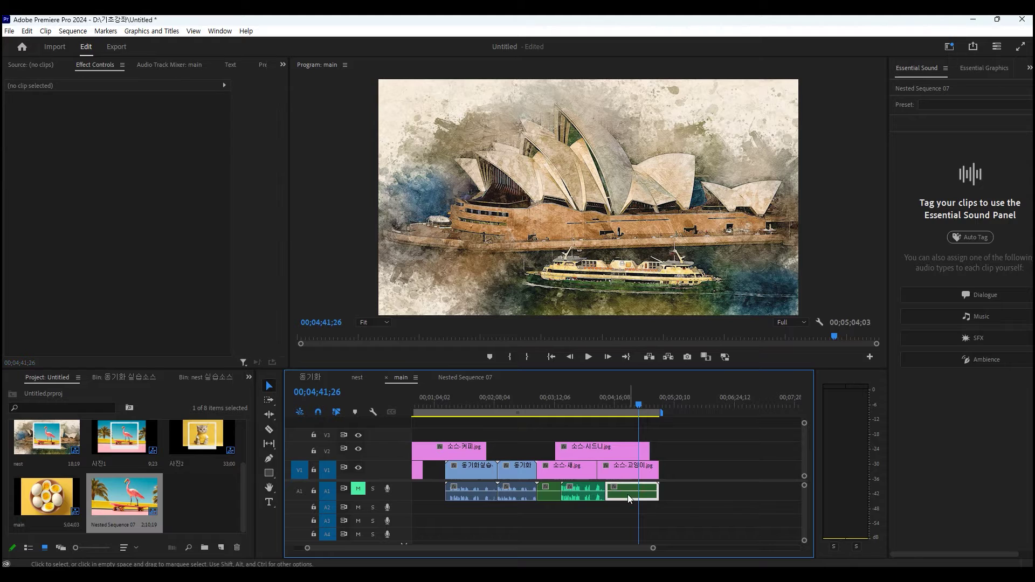
{"action": "left_click", "coordinate": [555, 496]}
{"action": "key", "text": "Delete"}
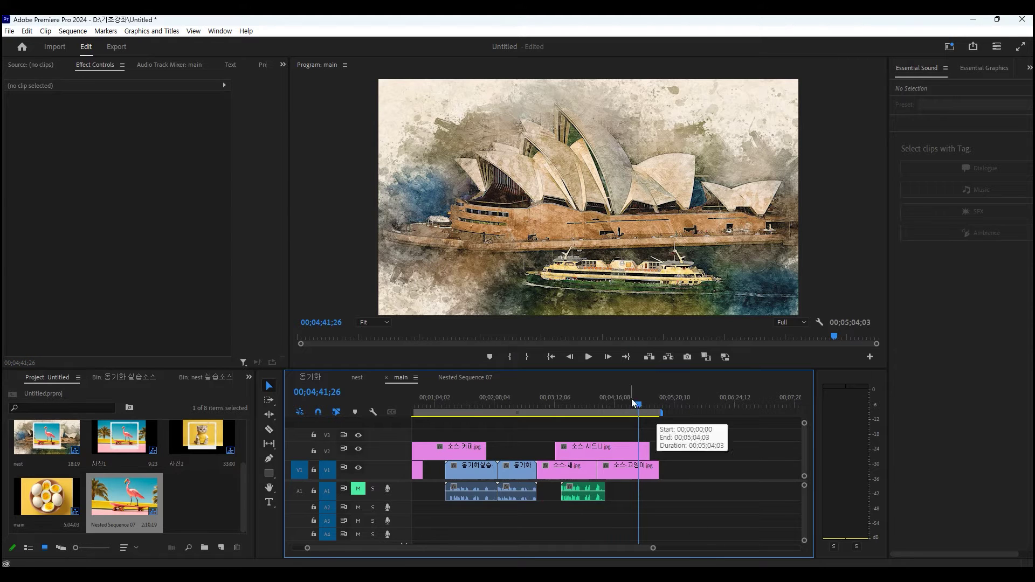
Review the restored image and audio clips at the end of the main sequence by scrubbing and selecting them together.
{"action": "left_click", "coordinate": [564, 469]}
{"action": "left_click", "coordinate": [576, 407]}
{"action": "left_click_drag", "start_coordinate": [578, 410], "coordinate": [672, 407]}
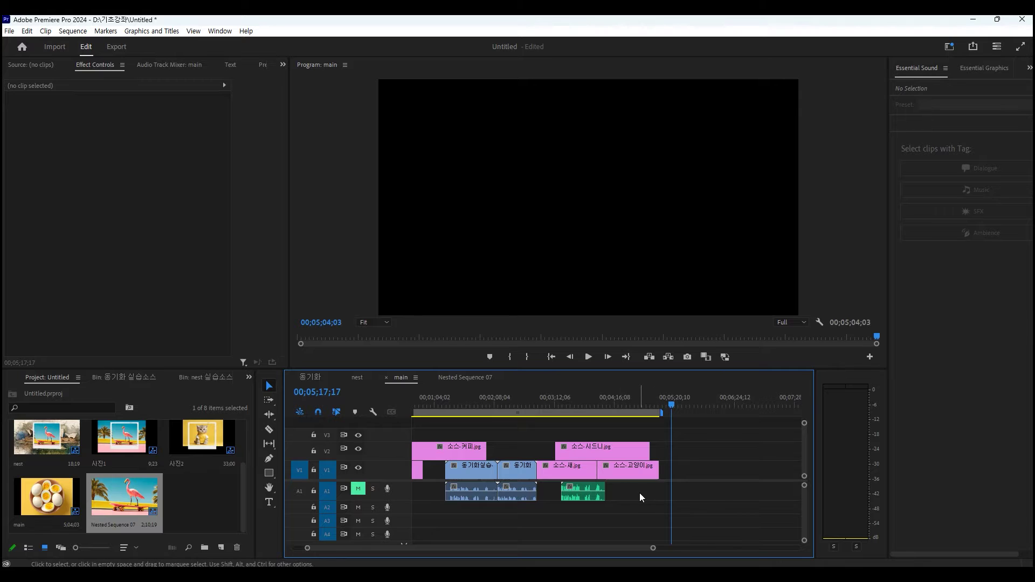
{"action": "left_click_drag", "start_coordinate": [639, 493], "coordinate": [566, 444]}
{"action": "left_click", "coordinate": [578, 430]}
{"action": "left_click_drag", "start_coordinate": [621, 408], "coordinate": [559, 413]}
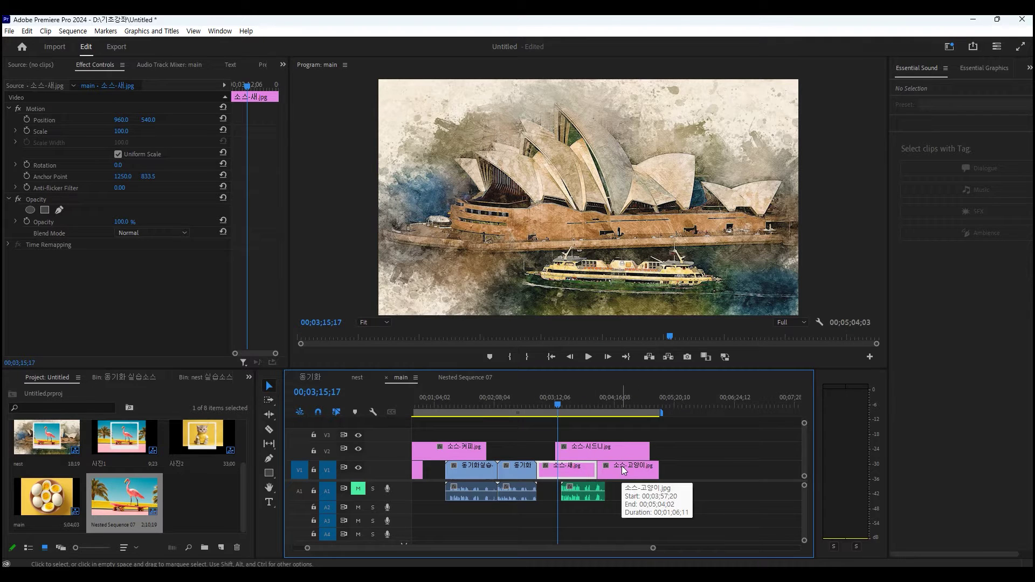
{"action": "left_click_drag", "start_coordinate": [700, 496], "coordinate": [549, 435]}
{"action": "left_click_drag", "start_coordinate": [683, 496], "coordinate": [550, 442]}
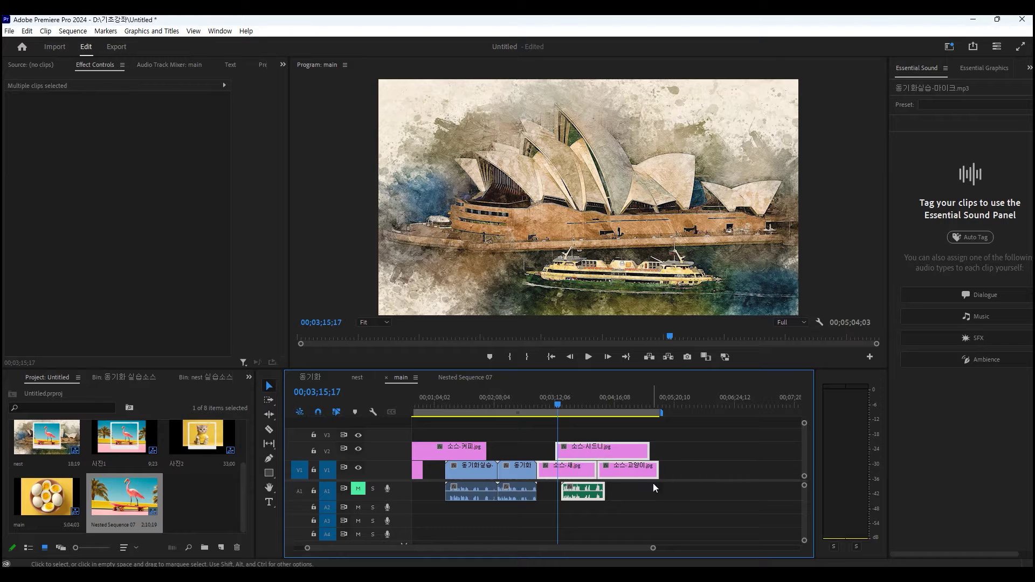
{"action": "left_click", "coordinate": [685, 497]}
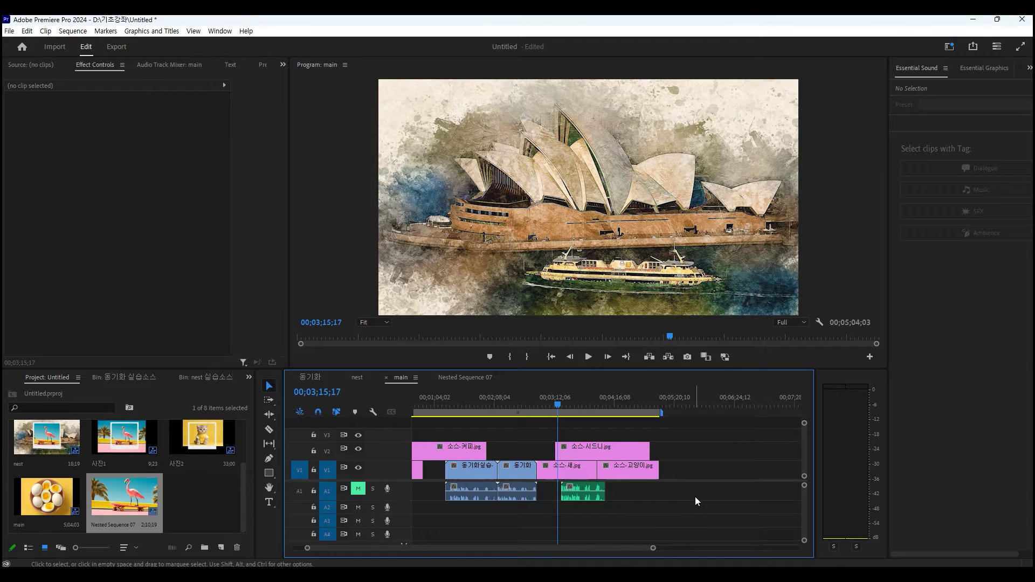
Play the nest sequence from its start to review the Polaroid photo animation.
{"action": "left_click", "coordinate": [357, 378]}
{"action": "left_click_drag", "start_coordinate": [496, 404], "coordinate": [410, 412]}
{"action": "key", "text": "space"}
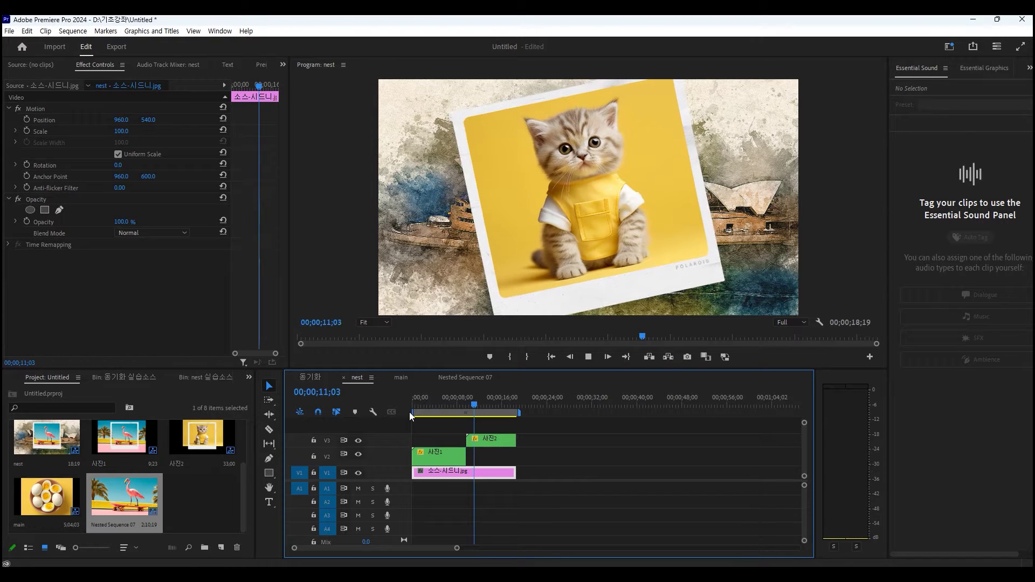
{"action": "key", "text": "space"}
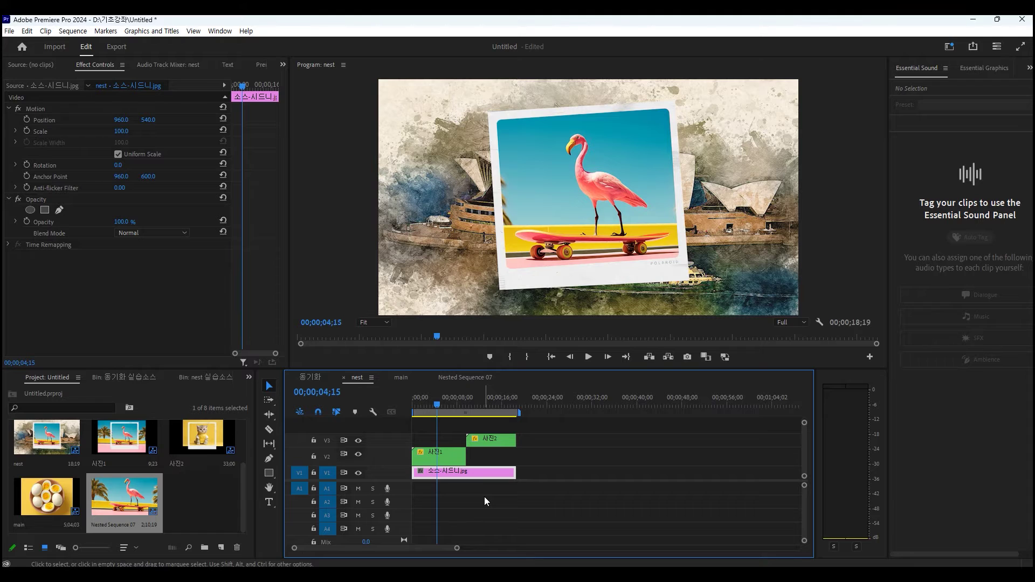
Inside the nested 사진1 sequence, place 소스-계란.jpg on V1 and hide the V2 track with the bird image.
{"action": "left_click", "coordinate": [448, 459]}
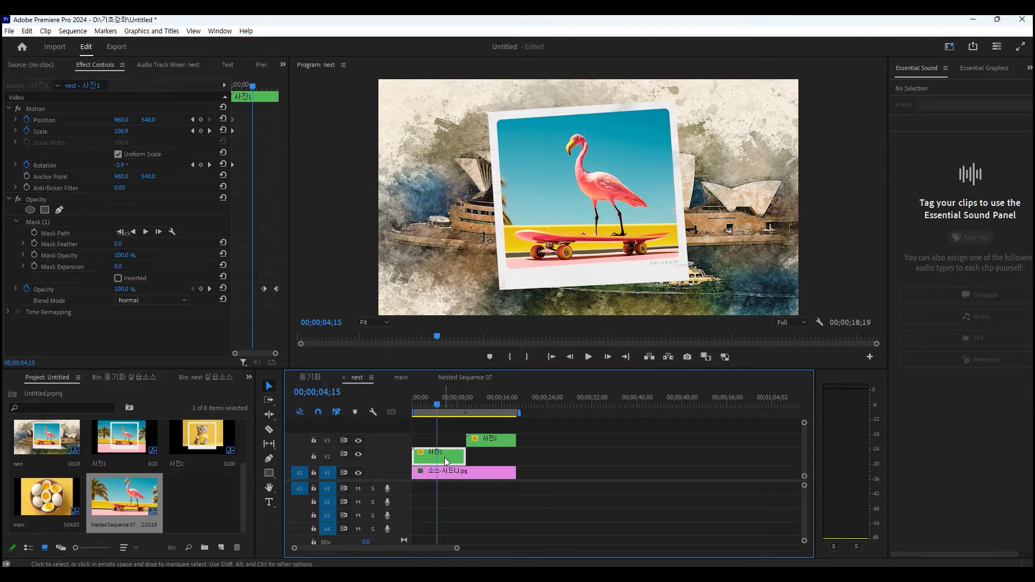
{"action": "double_click", "coordinate": [444, 457]}
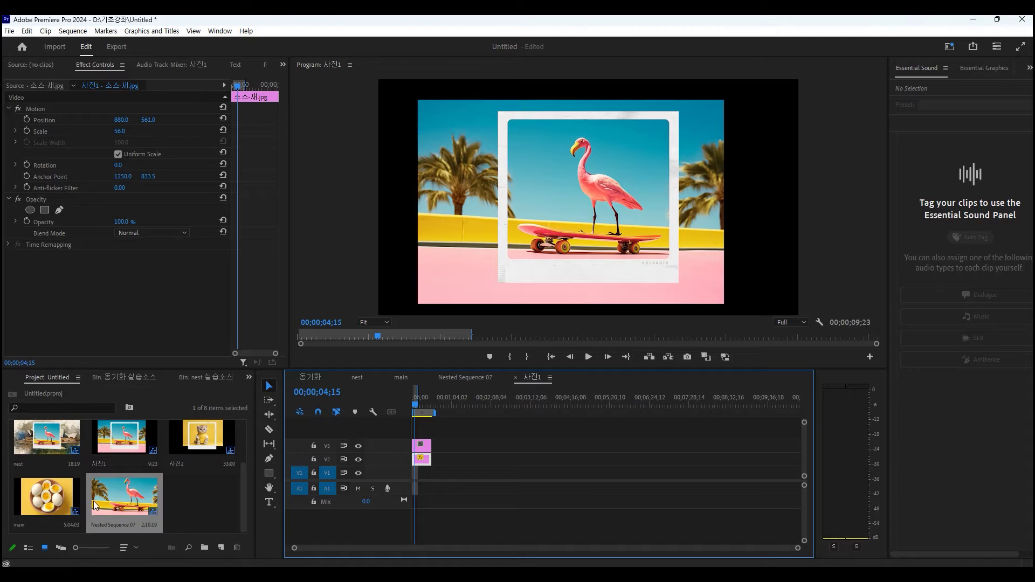
{"action": "left_click", "coordinate": [206, 377]}
{"action": "left_click_drag", "start_coordinate": [125, 444], "coordinate": [433, 472]}
{"action": "left_click", "coordinate": [358, 459]}
Set the egg image's scale to 25 and its vertical position to 536 to fit the Polaroid frame.
{"action": "left_click", "coordinate": [423, 473]}
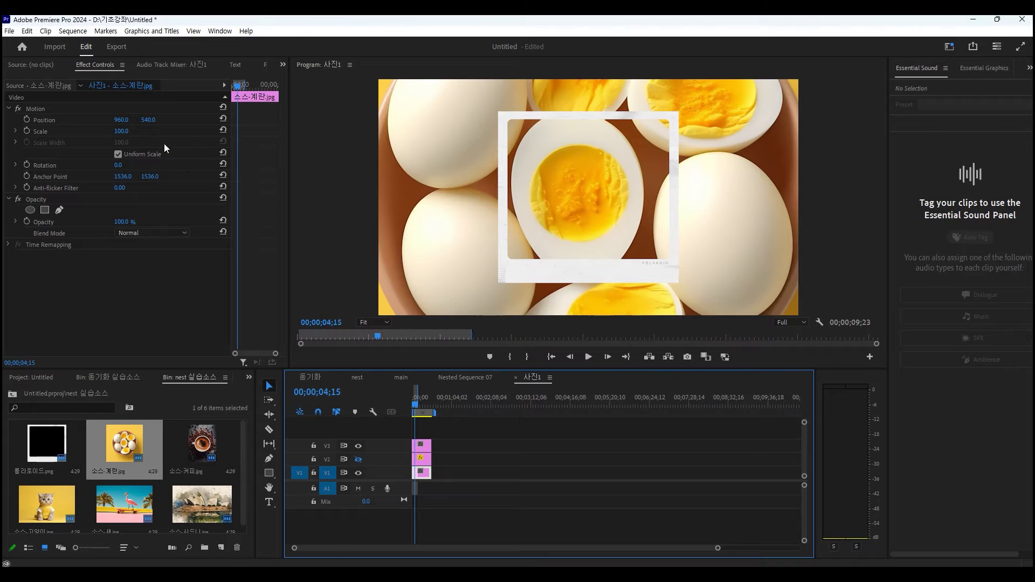
{"action": "left_click_drag", "start_coordinate": [120, 131], "coordinate": [79, 131]}
{"action": "left_click_drag", "start_coordinate": [149, 120], "coordinate": [147, 120]}
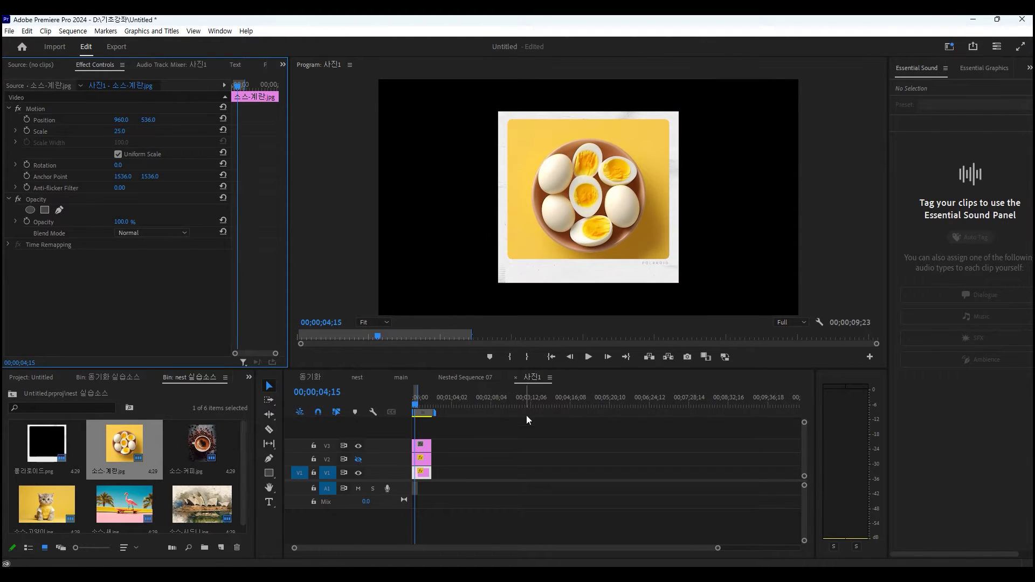
Return to the nest sequence and play it from the start to check the replaced photo in the animation.
{"action": "left_click", "coordinate": [425, 422]}
{"action": "key", "text": "Home"}
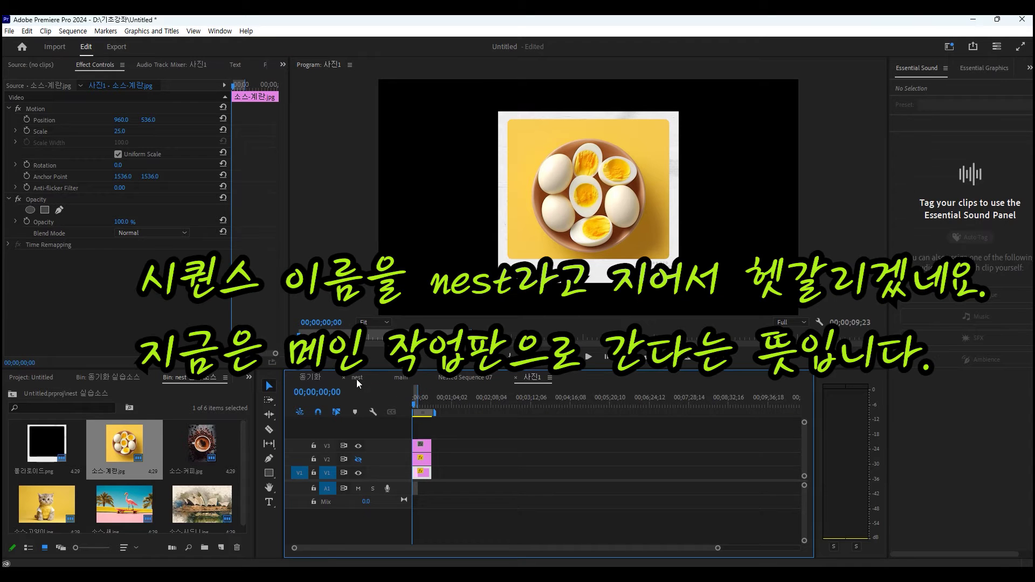
{"action": "left_click", "coordinate": [357, 379]}
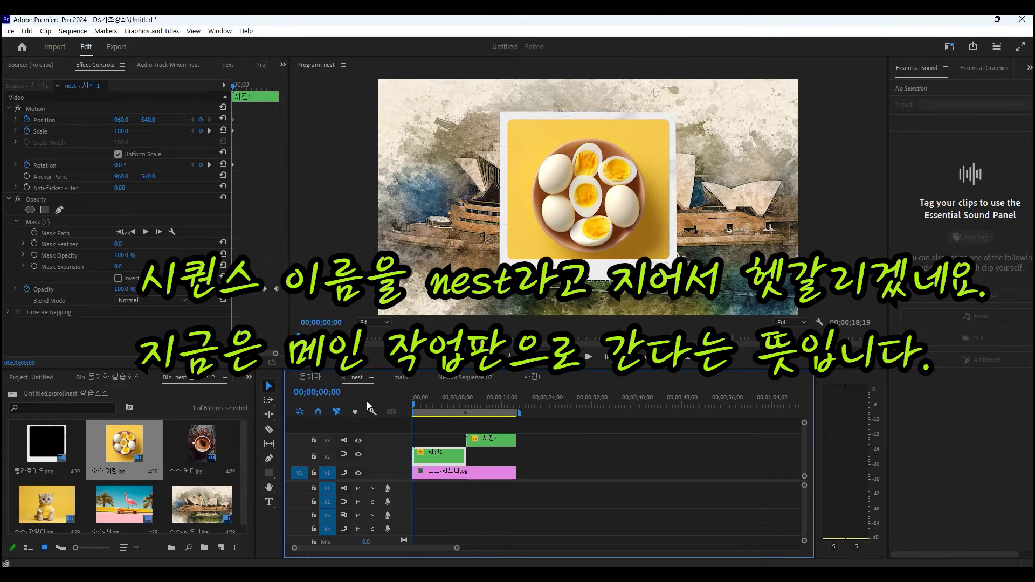
{"action": "key", "text": "space"}
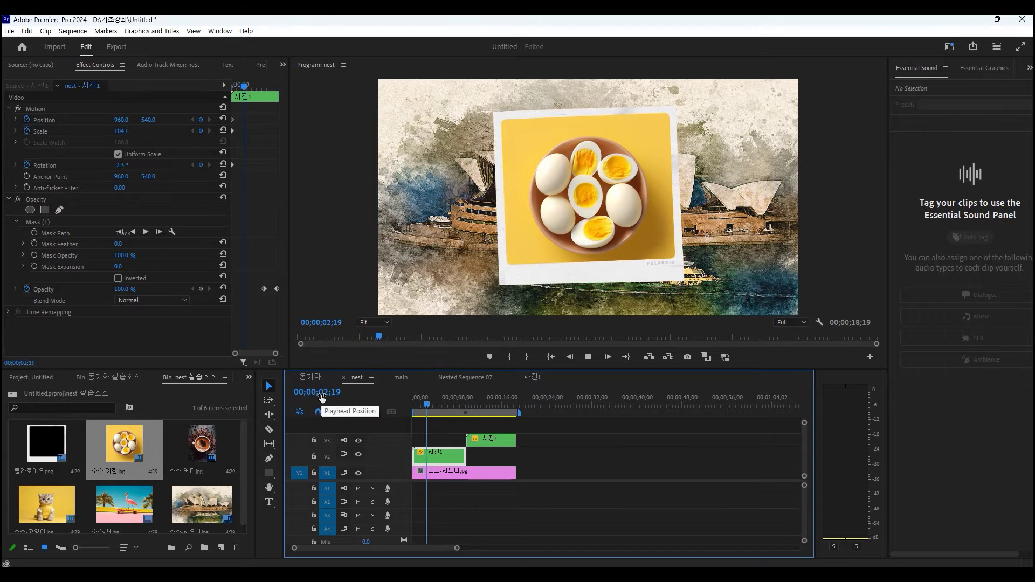
{"action": "key", "text": "space"}
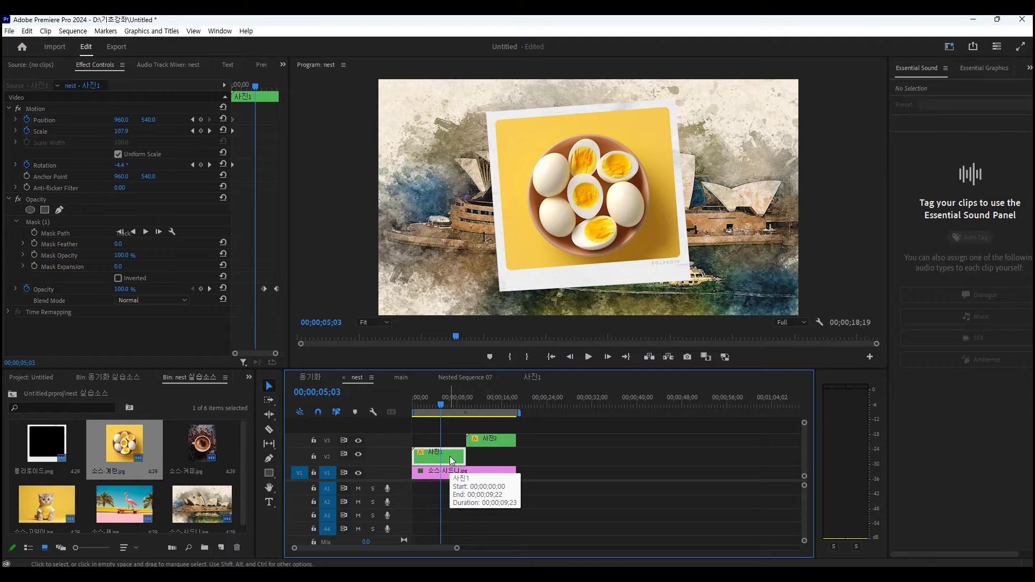
{"action": "key", "text": "Home"}
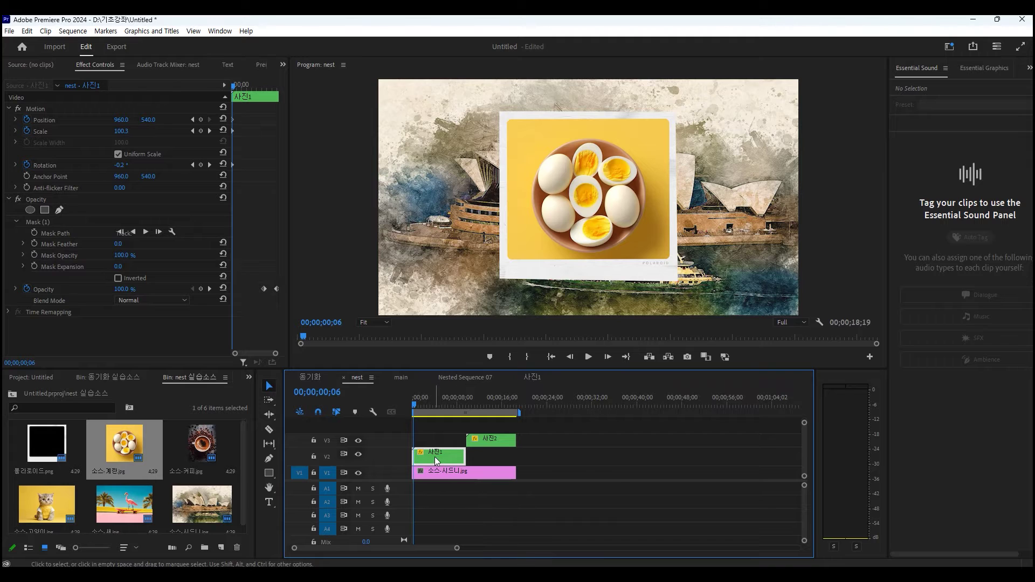
{"action": "mouse_move", "coordinate": [438, 403]}
{"action": "left_mouse_down"}
{"action": "mouse_move", "coordinate": [456, 403]}
{"action": "mouse_move", "coordinate": [434, 405]}
{"action": "mouse_move", "coordinate": [435, 415]}
{"action": "left_mouse_up"}
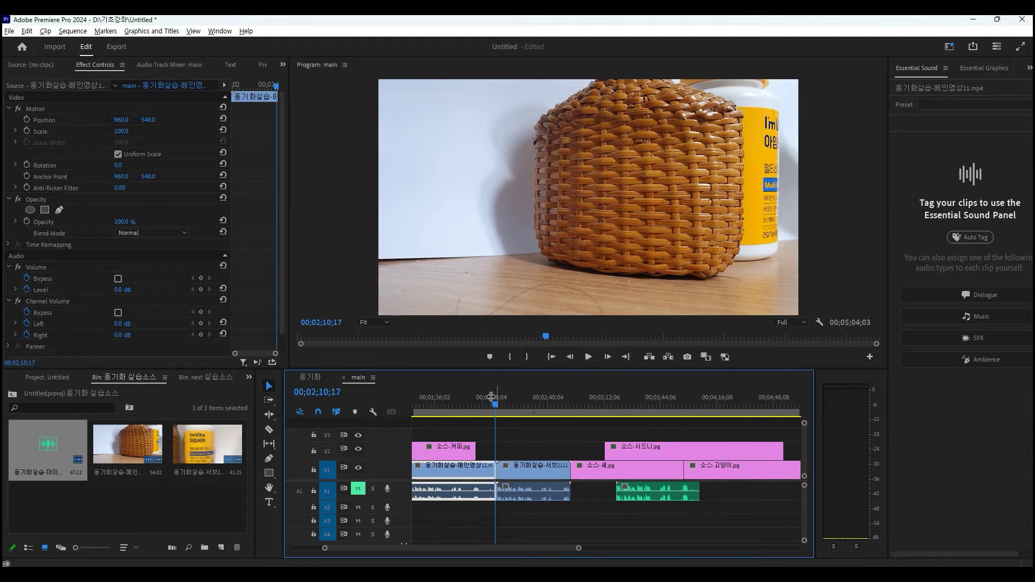
Cut the 동기화실습-서브2111.mp4 clip in the main sequence at 00;02;25;11 with the Razor tool.
{"action": "left_click_drag", "start_coordinate": [495, 399], "coordinate": [513, 415]}
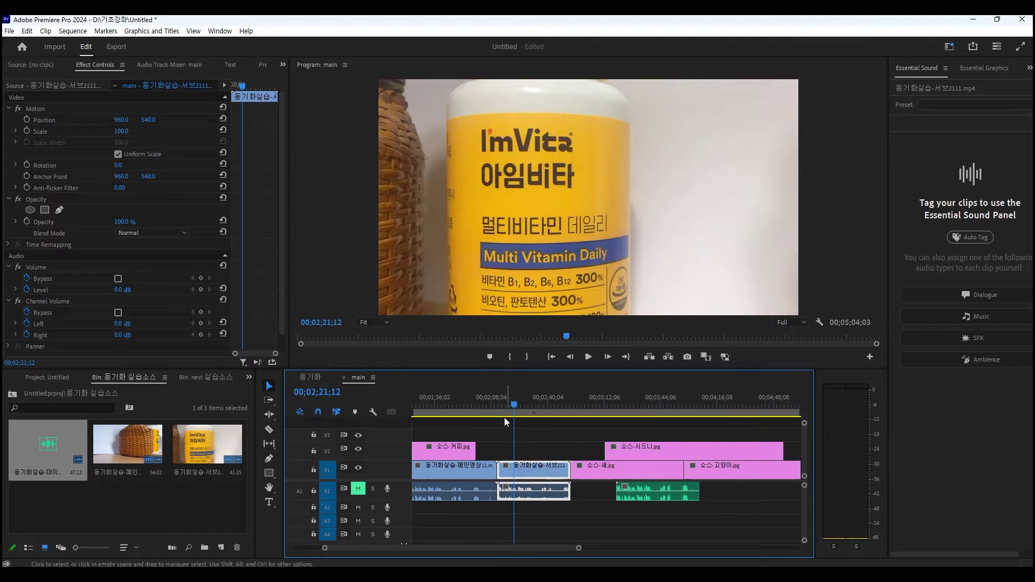
{"action": "left_click_drag", "start_coordinate": [511, 402], "coordinate": [520, 404]}
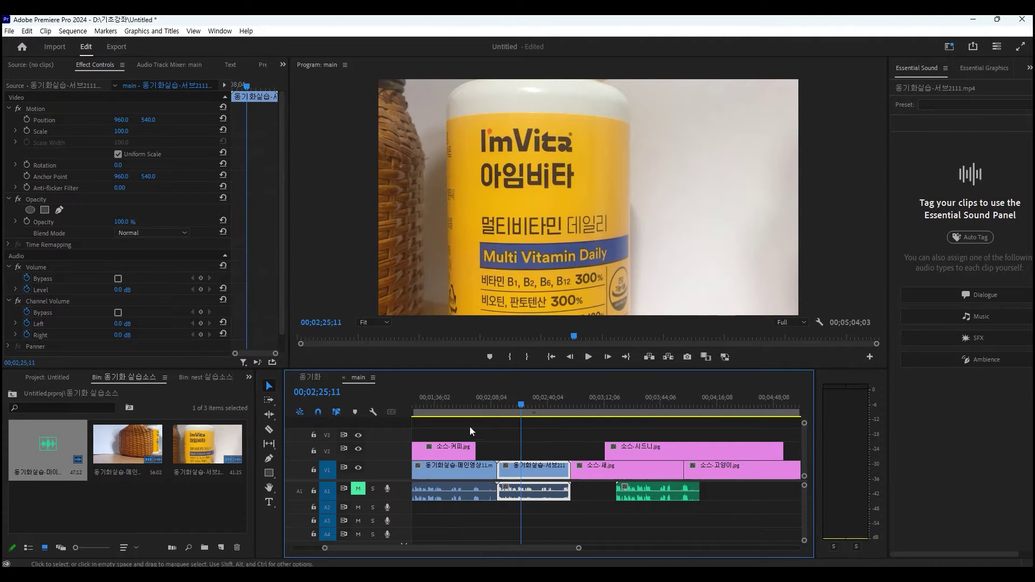
{"action": "left_click", "coordinate": [270, 429]}
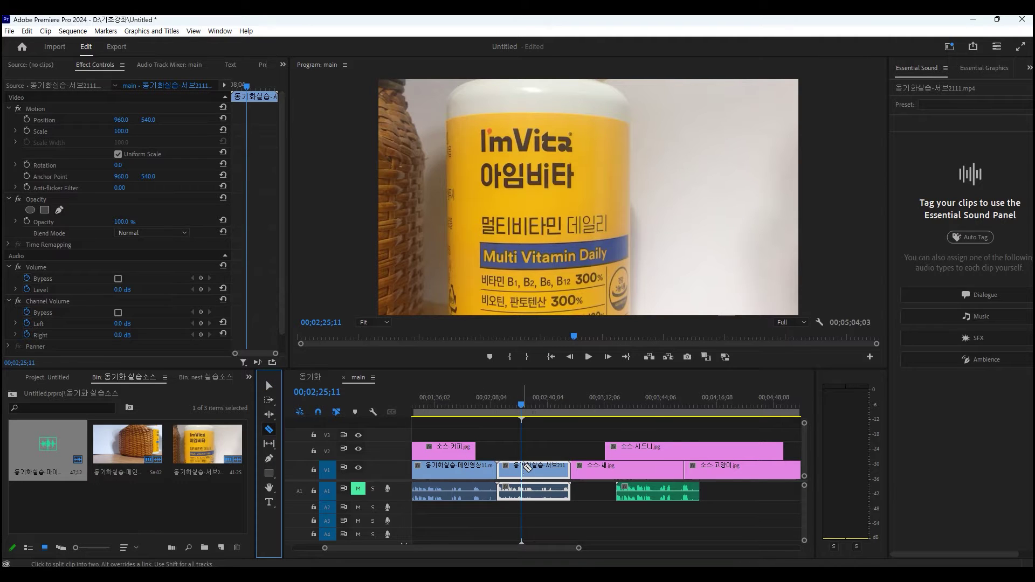
{"action": "left_click", "coordinate": [527, 467]}
Set the speed of the first segment of the cut 동기화실습-서브2111.mp4 clip to 200%.
{"action": "key", "text": "v"}
{"action": "left_click", "coordinate": [508, 473]}
{"action": "left_click", "coordinate": [509, 473]}
{"action": "right_click", "coordinate": [513, 468]}
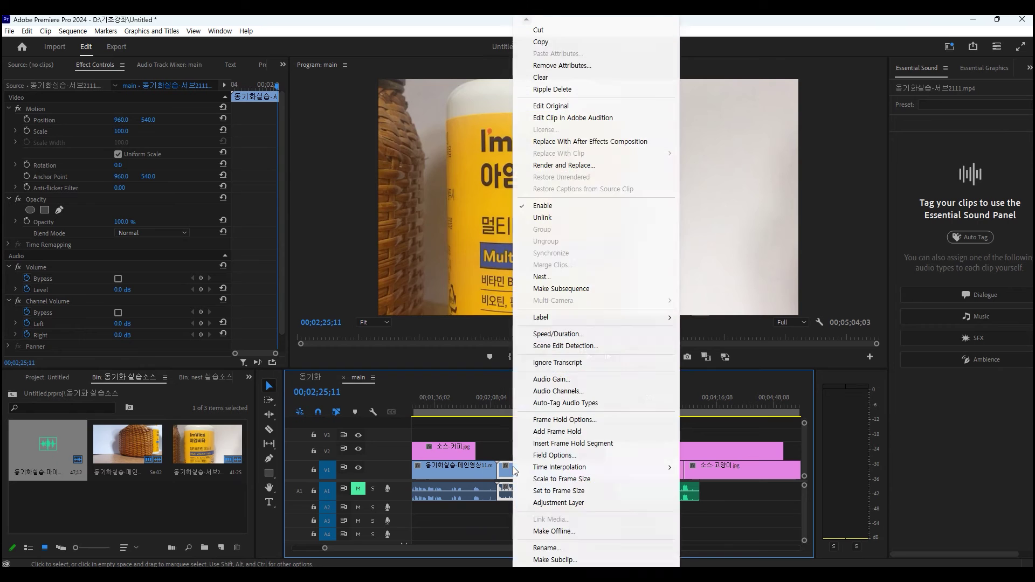
{"action": "left_click", "coordinate": [561, 334]}
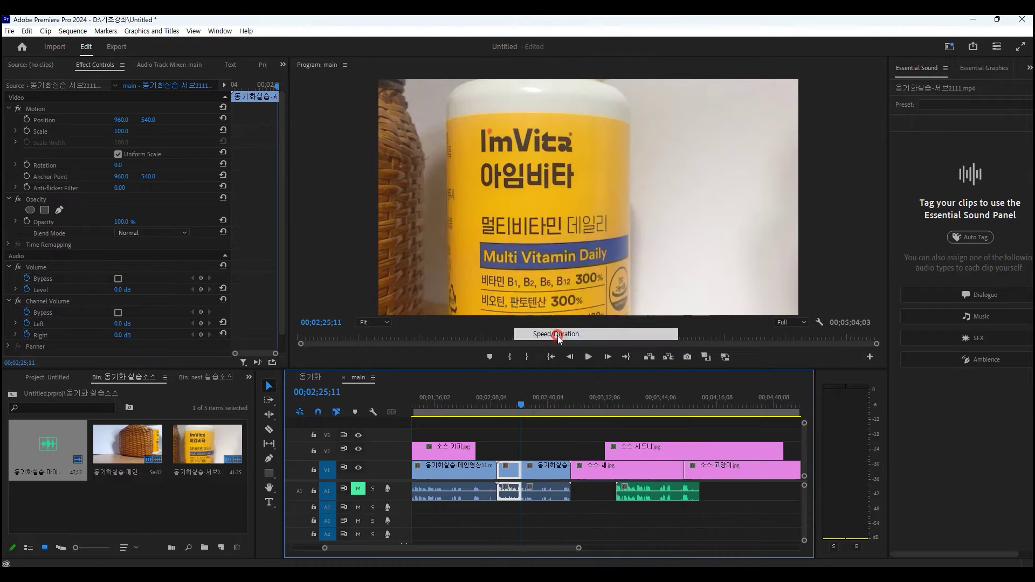
{"action": "type", "text": "200"}
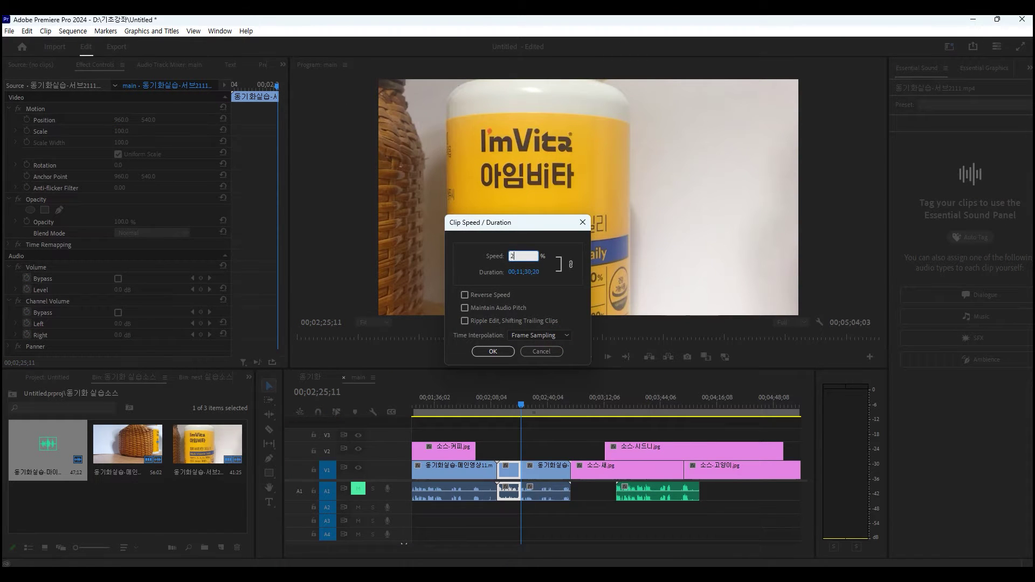
{"action": "key", "text": "Return"}
{"action": "key", "text": "equal"}
{"action": "left_click", "coordinate": [485, 405]}
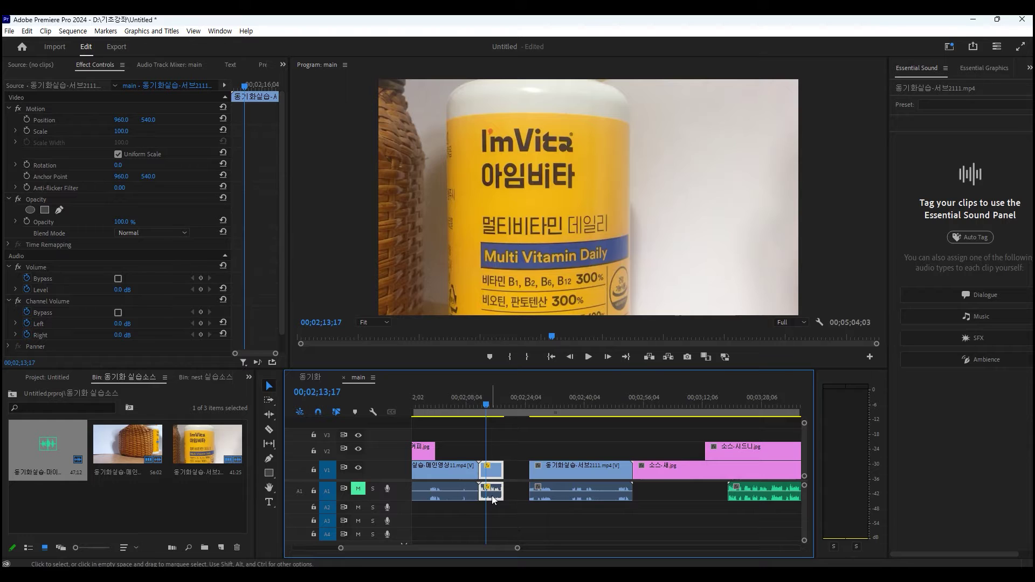
Unlink the sped-up segment's audio from its video and delete the audio part on A1.
{"action": "left_click", "coordinate": [499, 441]}
{"action": "left_click", "coordinate": [496, 473]}
{"action": "right_click", "coordinate": [498, 475]}
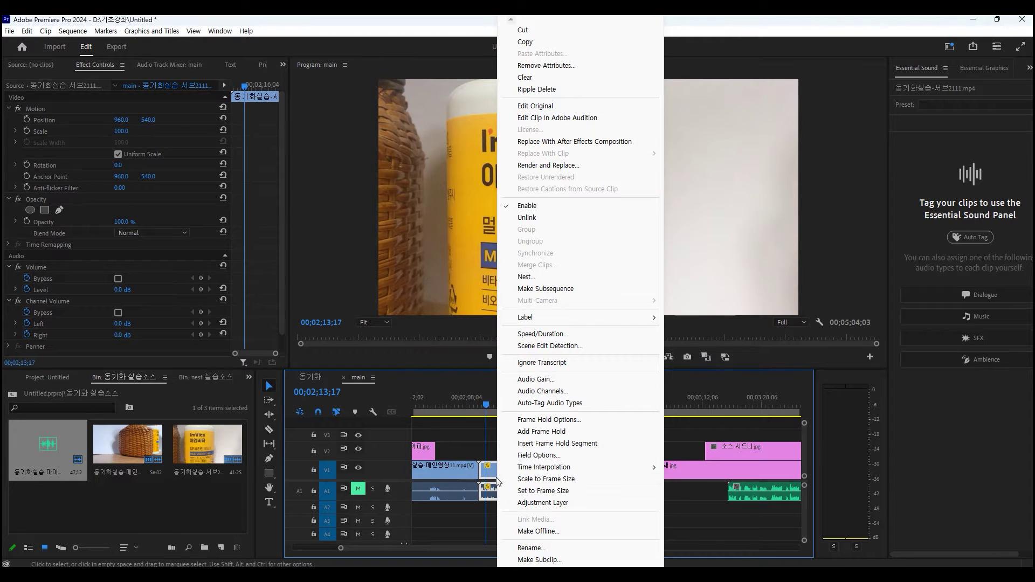
{"action": "left_click", "coordinate": [538, 221]}
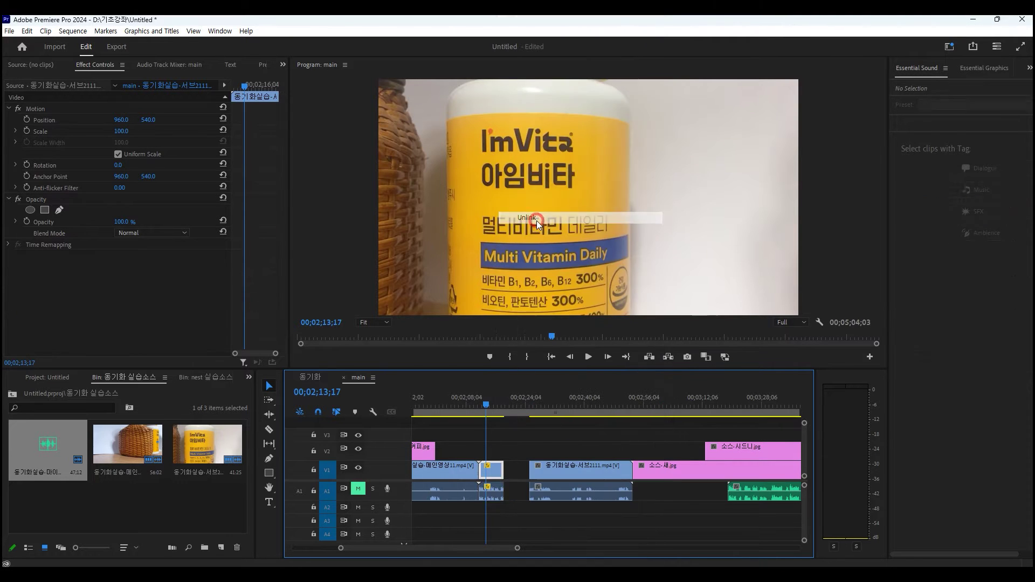
{"action": "left_click", "coordinate": [494, 451]}
{"action": "left_click", "coordinate": [495, 497]}
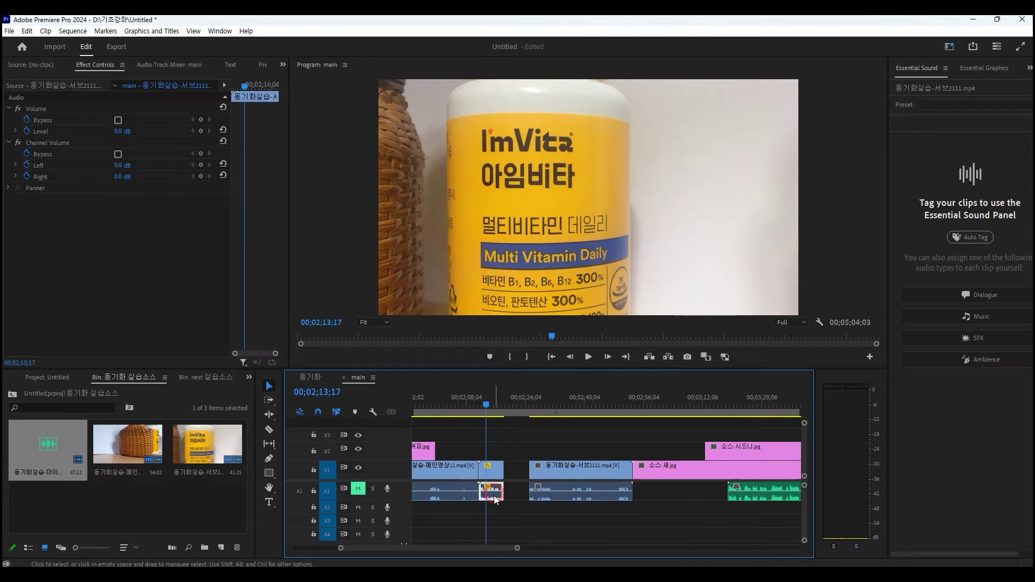
{"action": "key", "text": "Delete"}
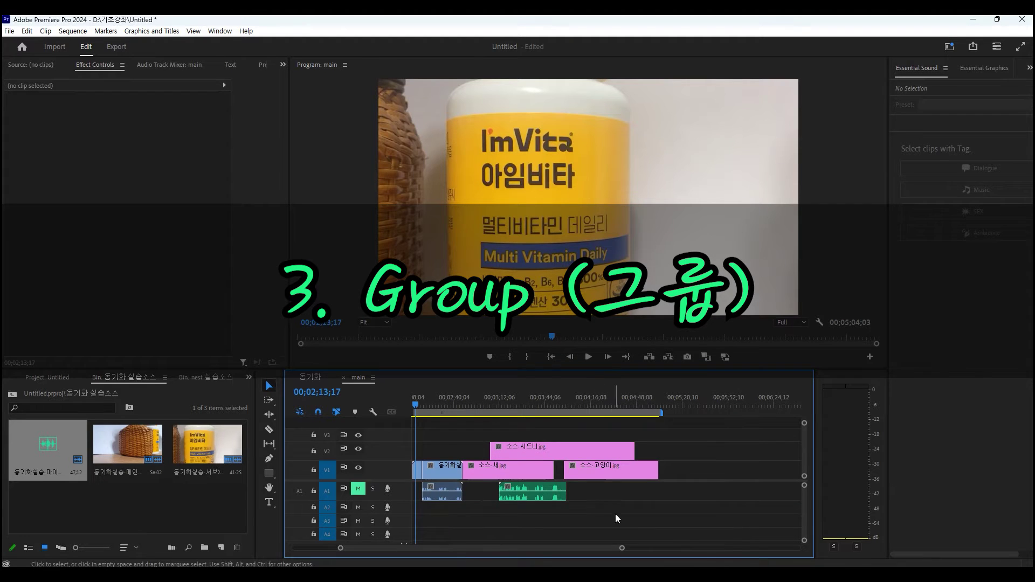
Group the 소스-시드니.jpg, 소스-새.jpg and 소스-고양이.jpg clips with the microphone audio clip in the main sequence.
{"action": "key", "text": "minus"}
{"action": "key", "text": "ctrl+a"}
{"action": "left_click", "coordinate": [569, 473]}
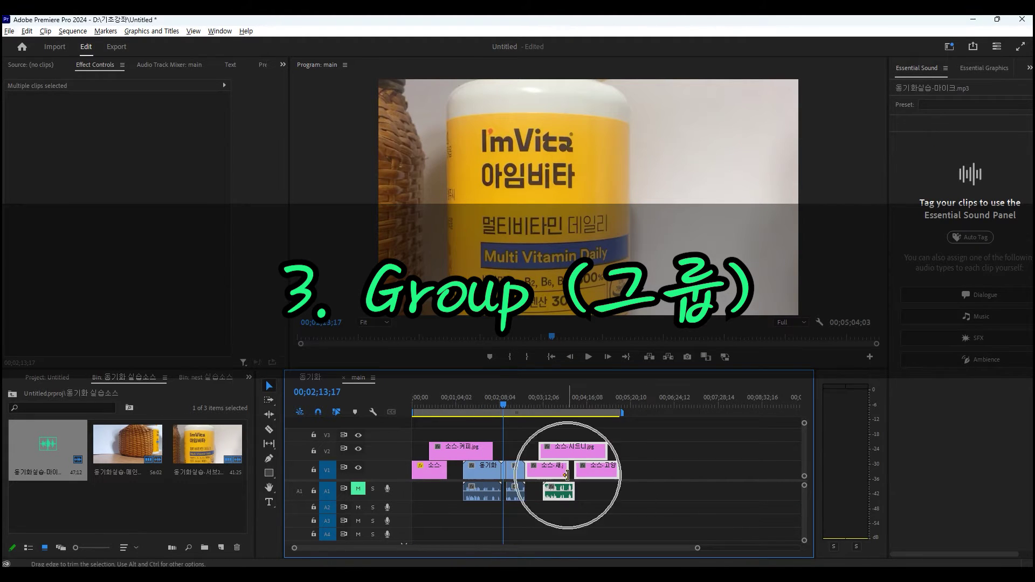
{"action": "left_click", "coordinate": [570, 473]}
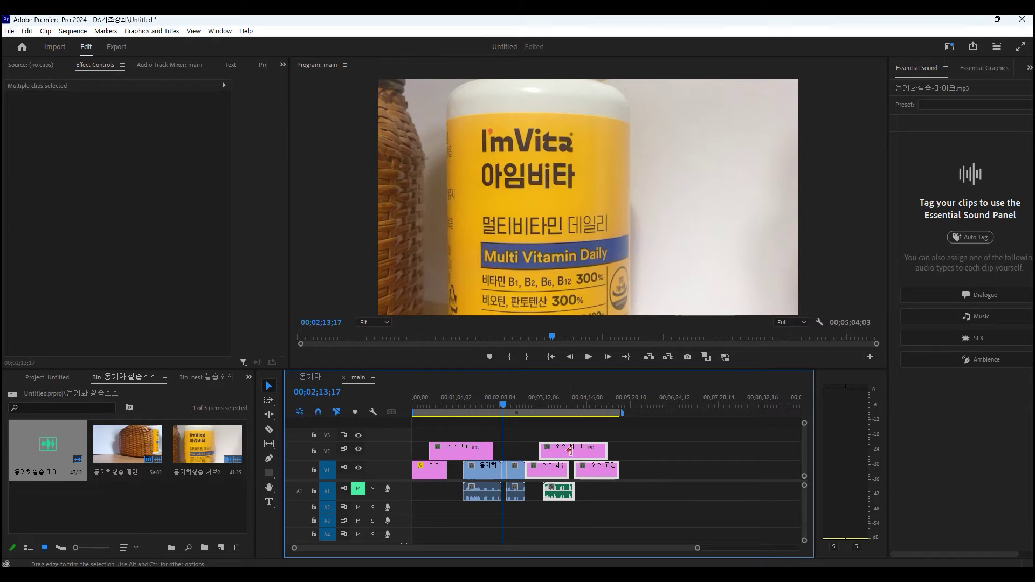
{"action": "left_click", "coordinate": [647, 509]}
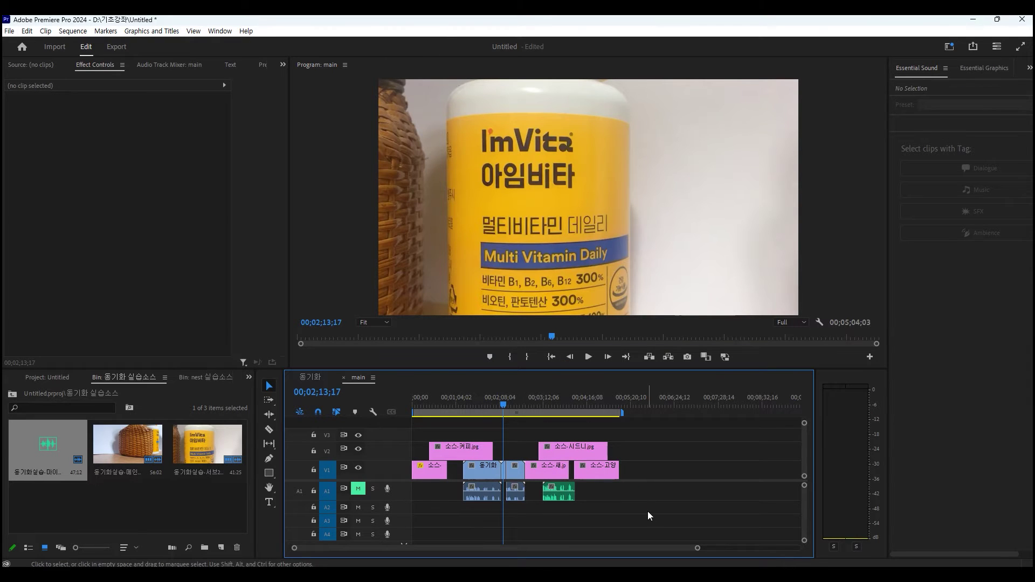
{"action": "left_click_drag", "start_coordinate": [649, 512], "coordinate": [548, 477]}
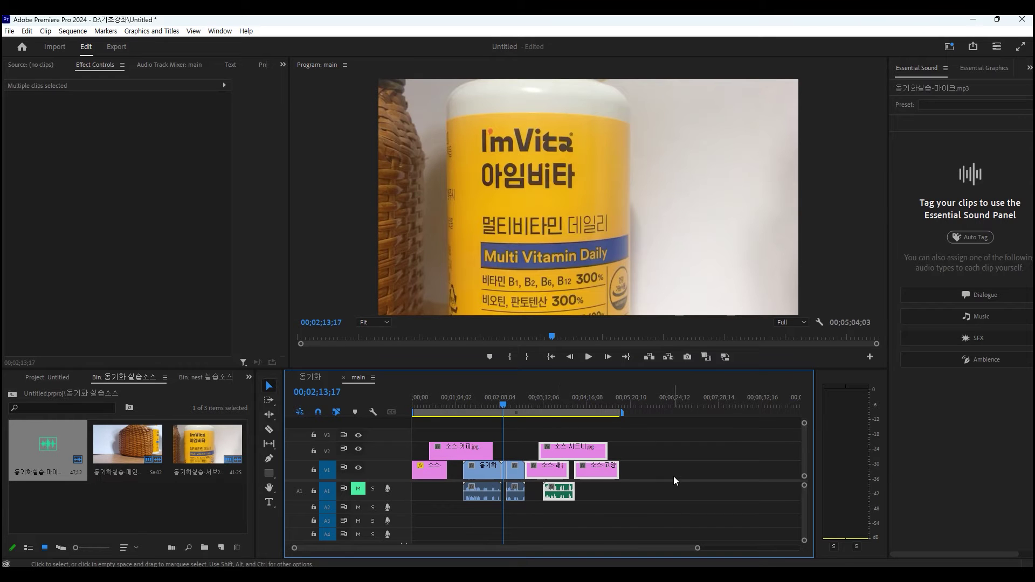
{"action": "left_click", "coordinate": [642, 515]}
{"action": "left_click_drag", "start_coordinate": [657, 529], "coordinate": [539, 430]}
{"action": "left_click_drag", "start_coordinate": [645, 517], "coordinate": [553, 443]}
{"action": "right_click", "coordinate": [570, 455]}
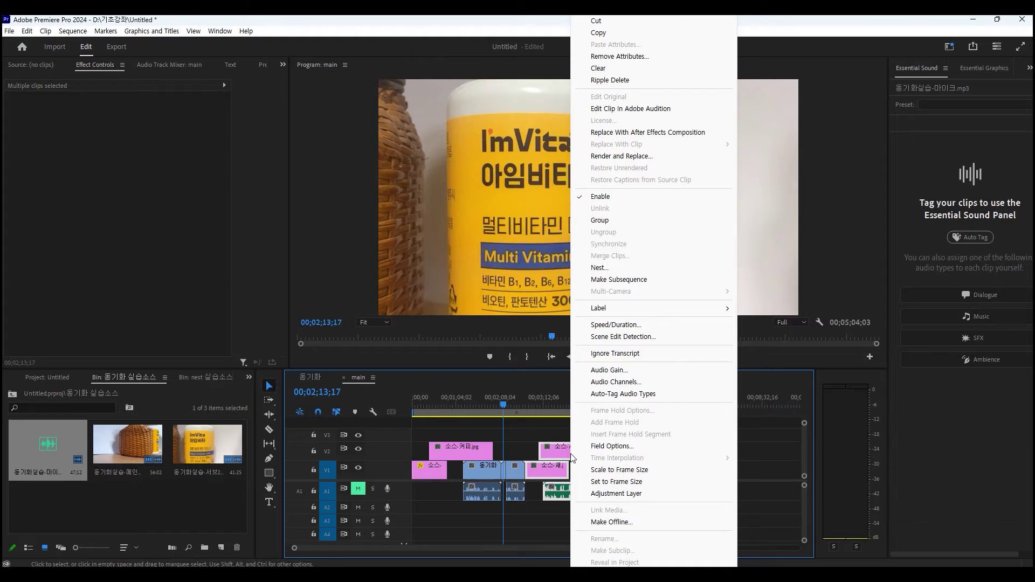
{"action": "left_click", "coordinate": [599, 221]}
{"action": "left_click", "coordinate": [652, 498]}
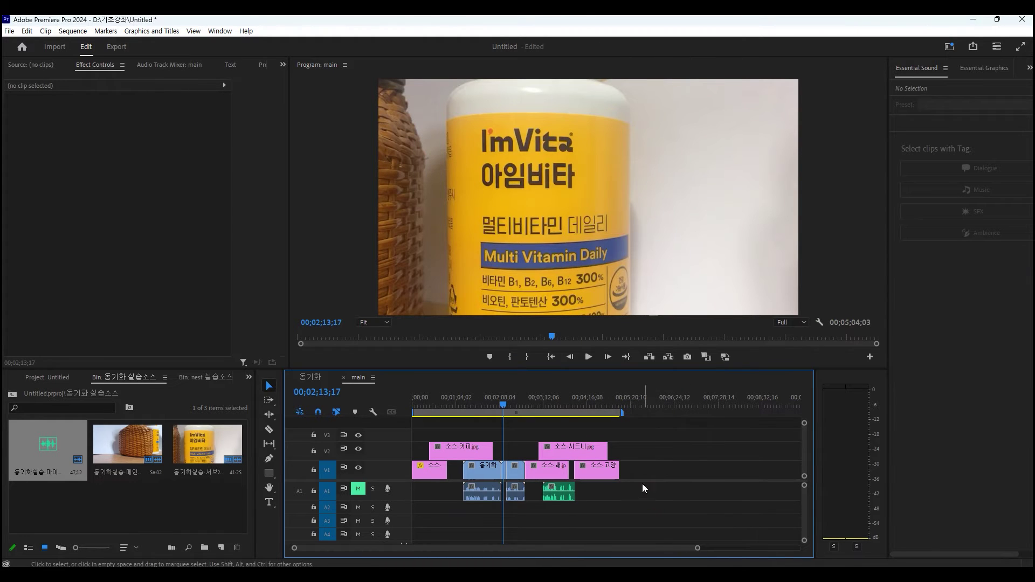
Check how the grouped clips respond together by selecting the group through the 소스-고양이.jpg clip.
{"action": "left_click", "coordinate": [604, 473]}
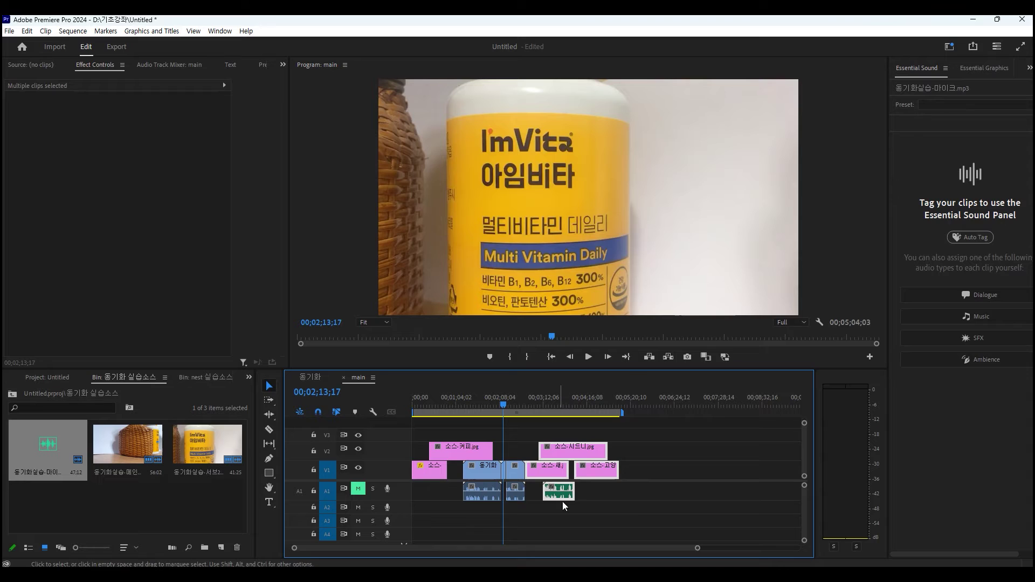
{"action": "left_click", "coordinate": [631, 508]}
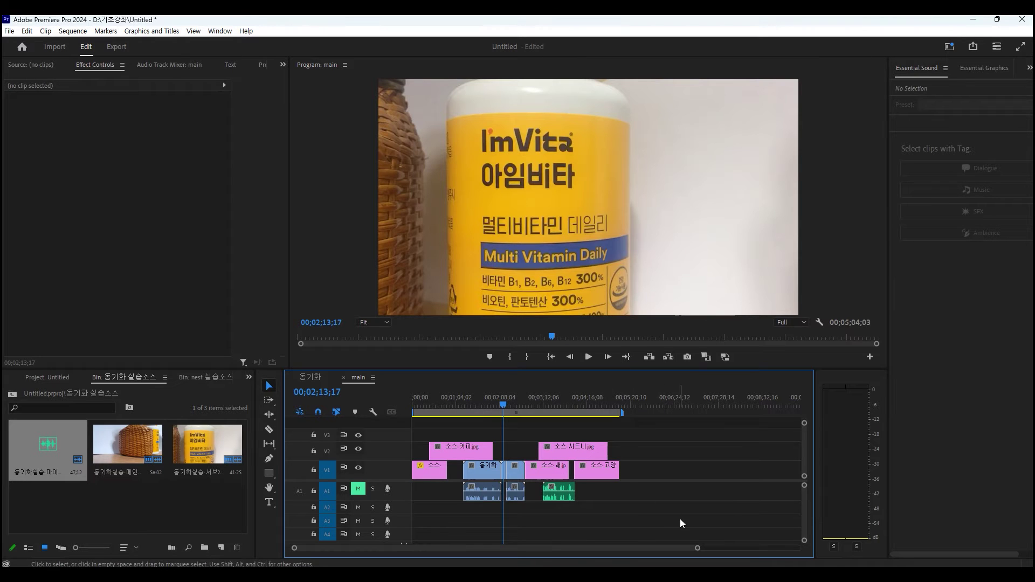
{"action": "left_click_drag", "start_coordinate": [555, 449], "coordinate": [556, 481]}
{"action": "scroll", "coordinate": [554, 482], "scroll_direction": "up", "scroll_amount": 2}
{"action": "left_click", "coordinate": [641, 502]}
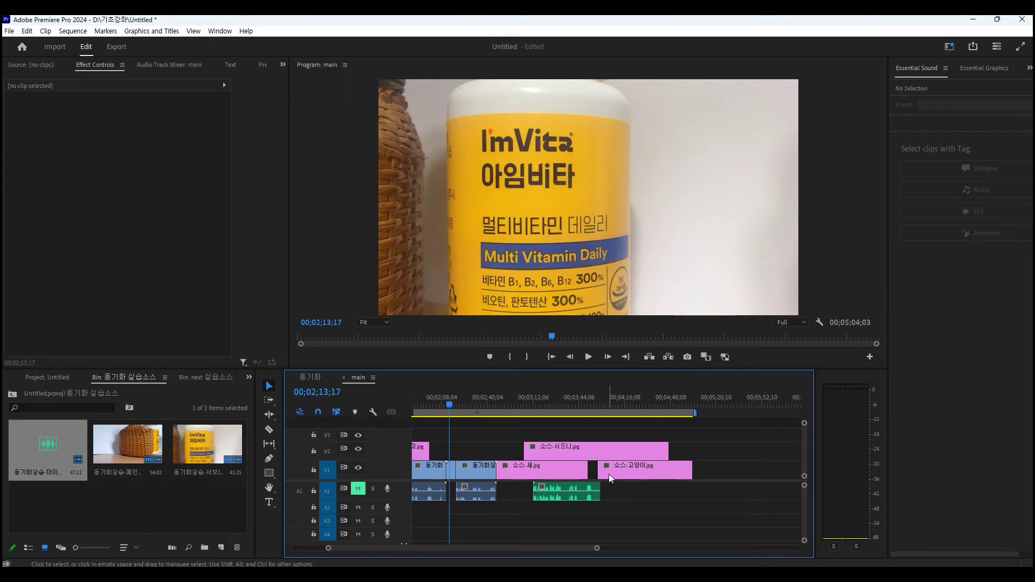
{"action": "left_click_drag", "start_coordinate": [585, 469], "coordinate": [631, 472]}
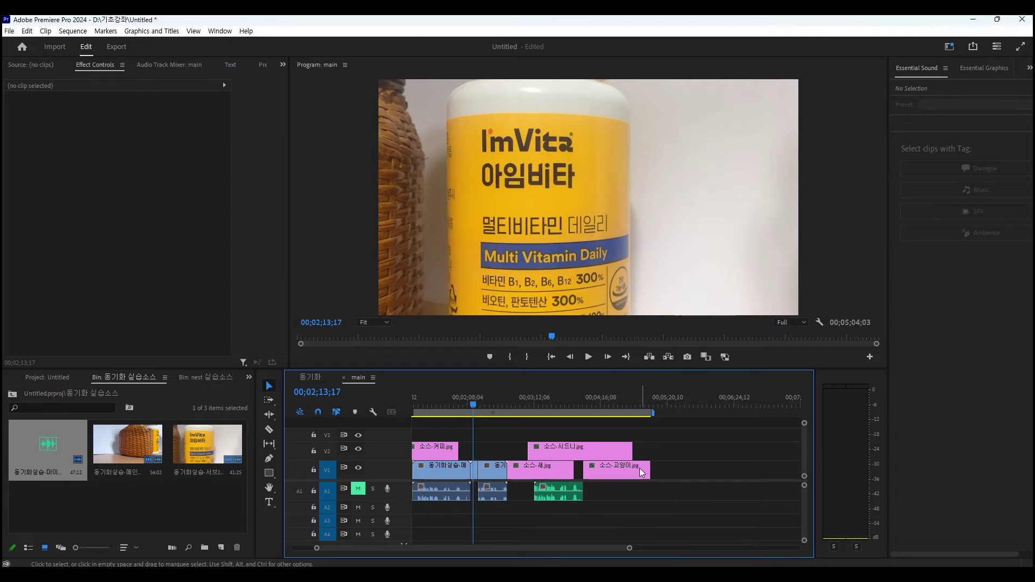
{"action": "scroll", "coordinate": [566, 548], "scroll_direction": "left", "scroll_amount": 3}
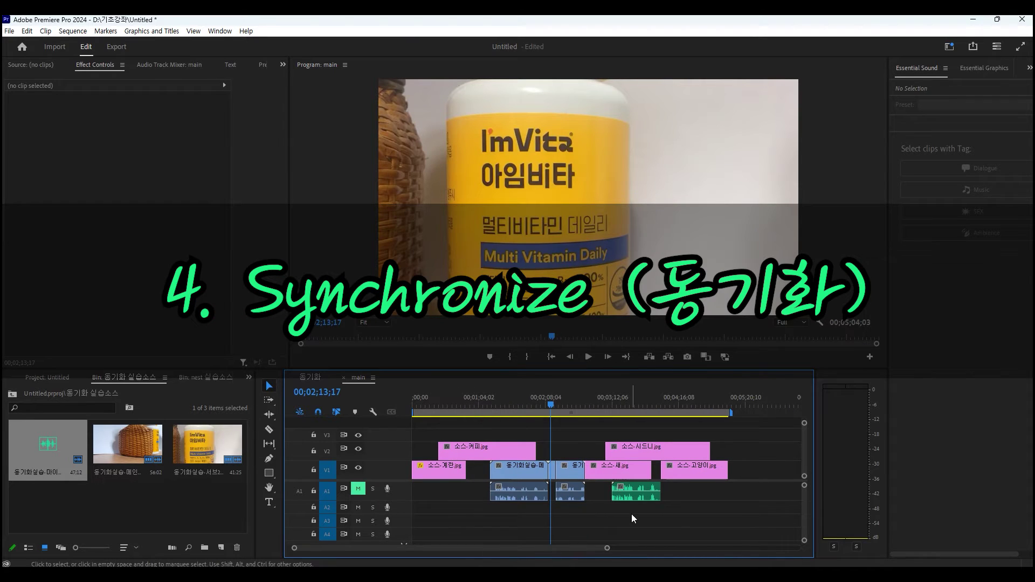
In the 동기화 sequence, place the main video on V1, the sub video on V2 and the microphone audio on A3, all at the start.
{"action": "left_click", "coordinate": [310, 377]}
{"action": "left_click", "coordinate": [215, 523]}
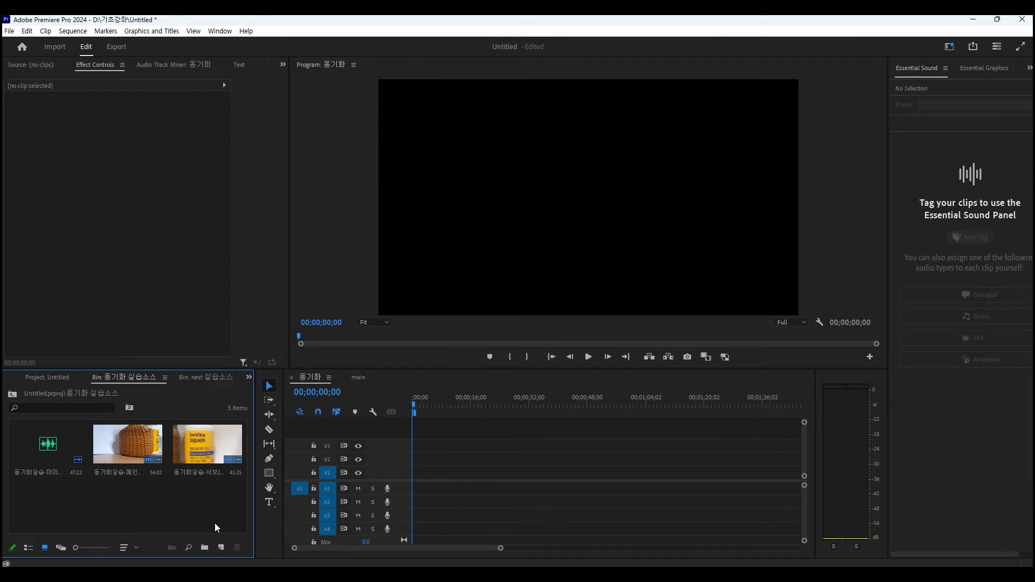
{"action": "left_click_drag", "start_coordinate": [121, 448], "coordinate": [414, 475]}
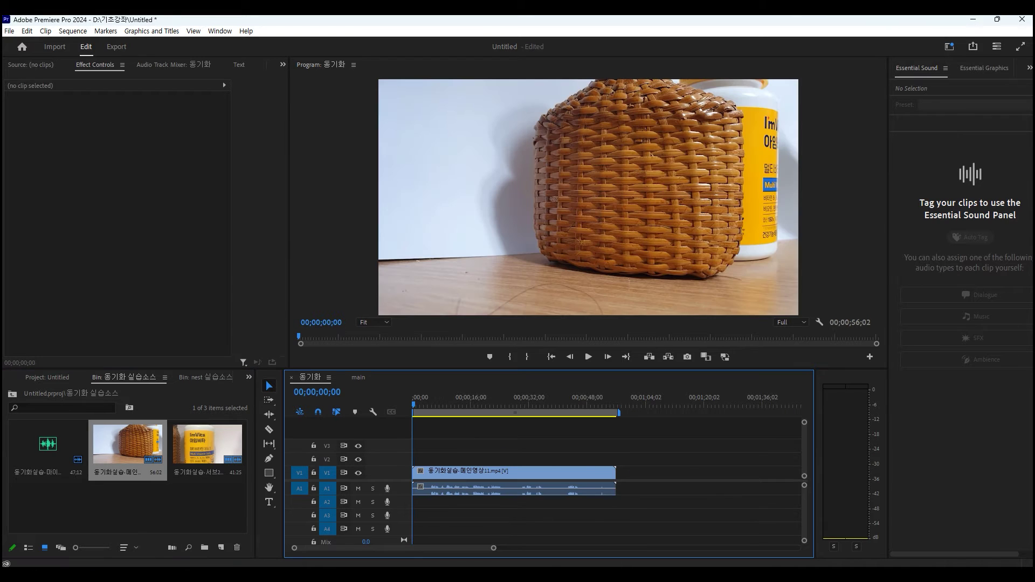
{"action": "left_click_drag", "start_coordinate": [207, 445], "coordinate": [413, 467]}
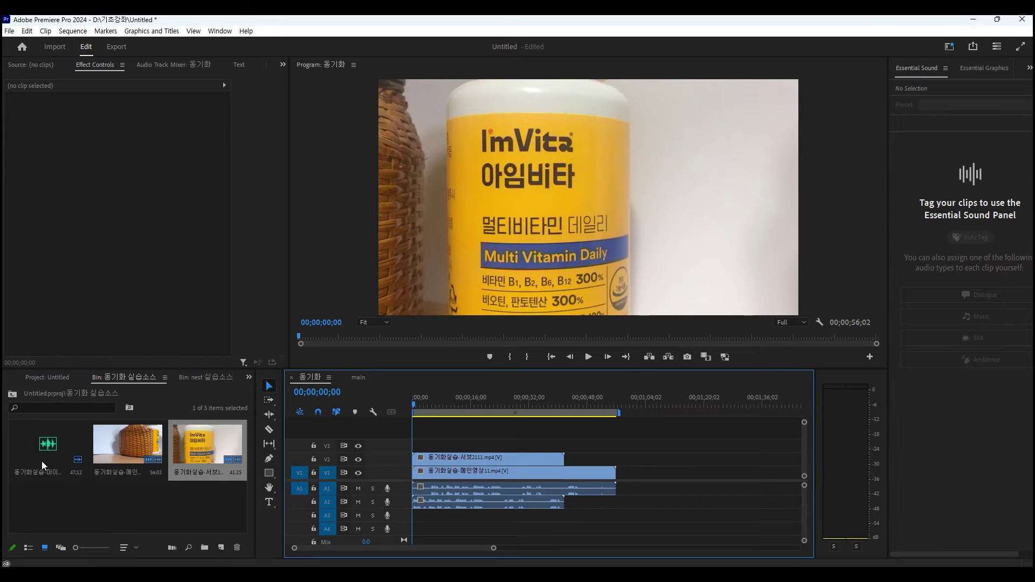
{"action": "left_click_drag", "start_coordinate": [48, 444], "coordinate": [440, 564]}
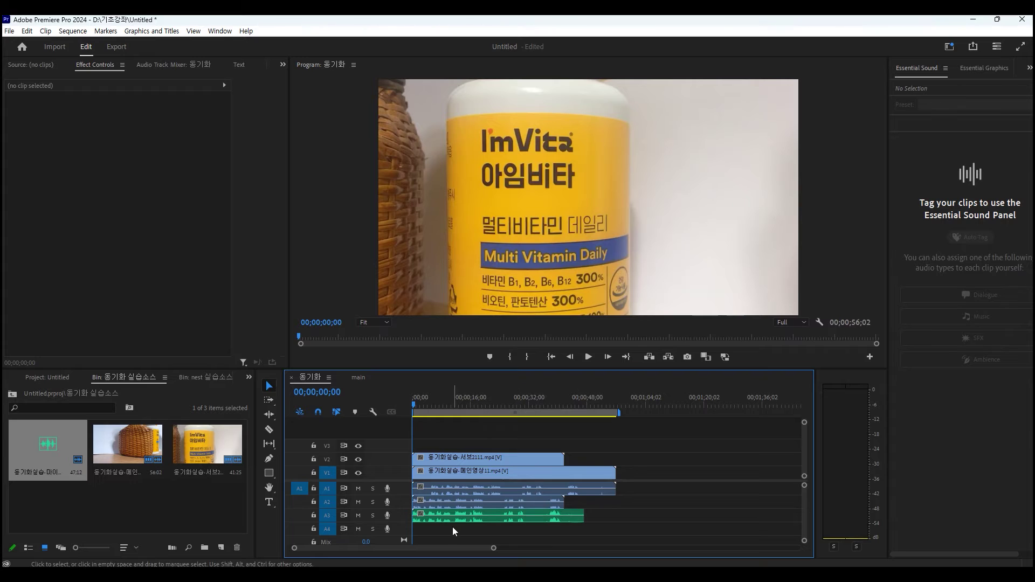
Shift the sub video on V2 about 5 seconds later and synchronize all clips by audio using track channel 1.
{"action": "left_click_drag", "start_coordinate": [466, 458], "coordinate": [487, 462]}
{"action": "left_click", "coordinate": [431, 410]}
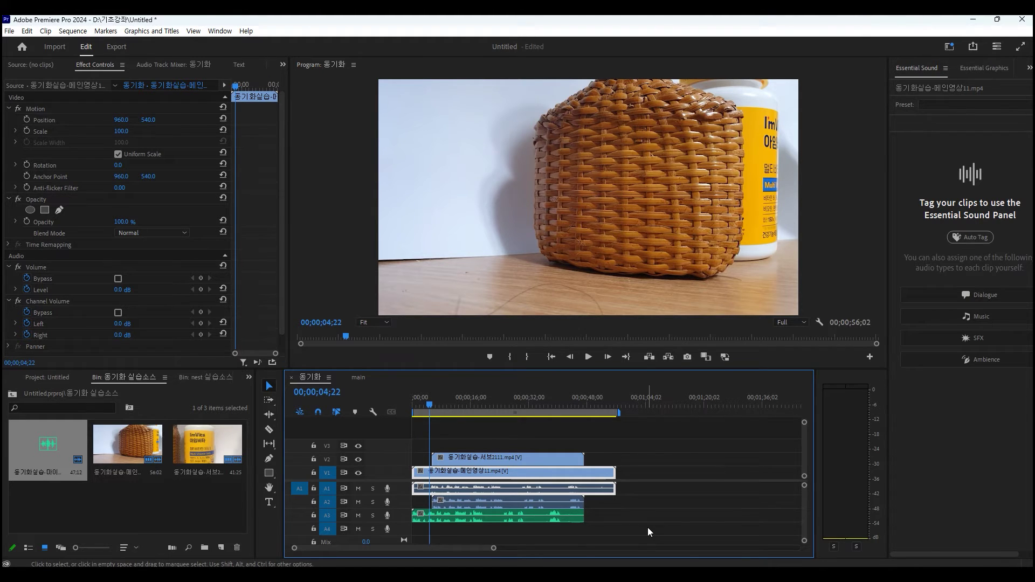
{"action": "left_click_drag", "start_coordinate": [648, 527], "coordinate": [426, 448]}
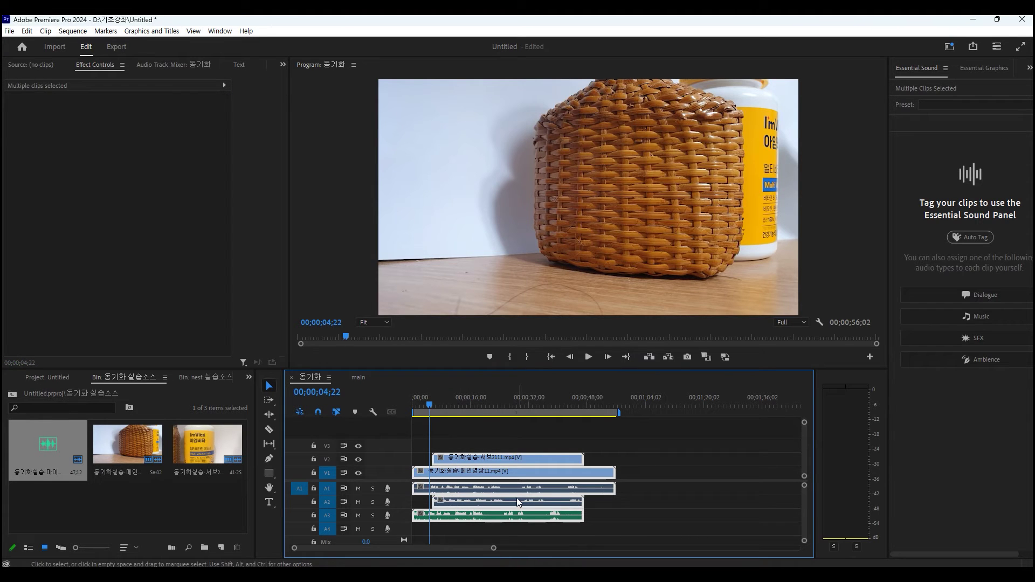
{"action": "right_click", "coordinate": [493, 489]}
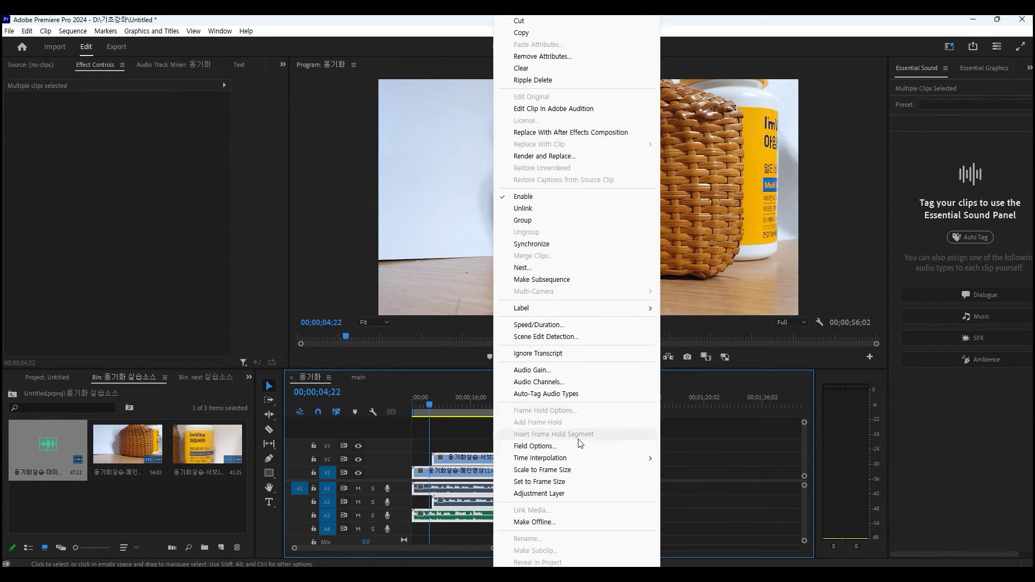
{"action": "left_click", "coordinate": [531, 244]}
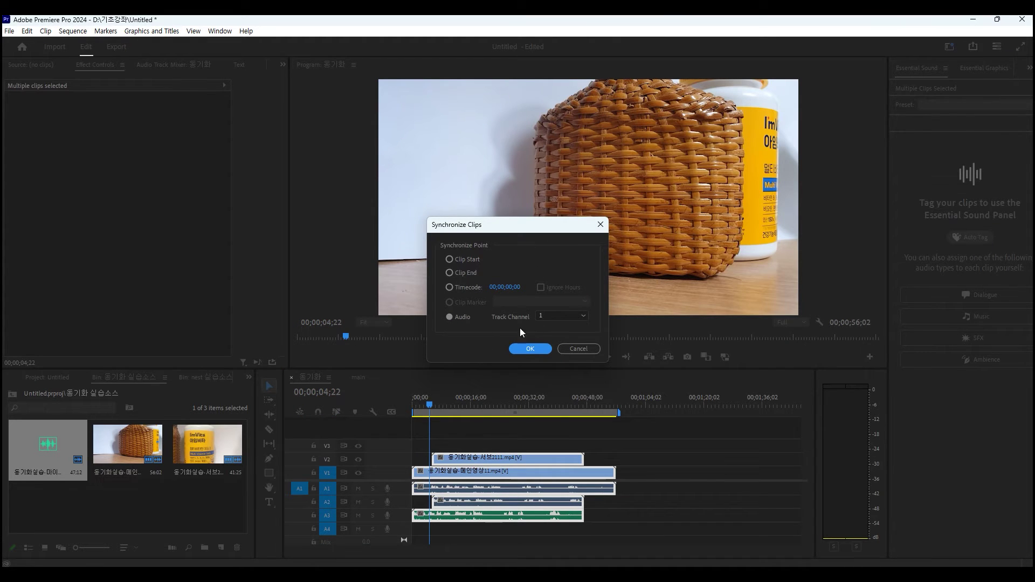
{"action": "left_click", "coordinate": [450, 317]}
{"action": "left_click", "coordinate": [529, 348]}
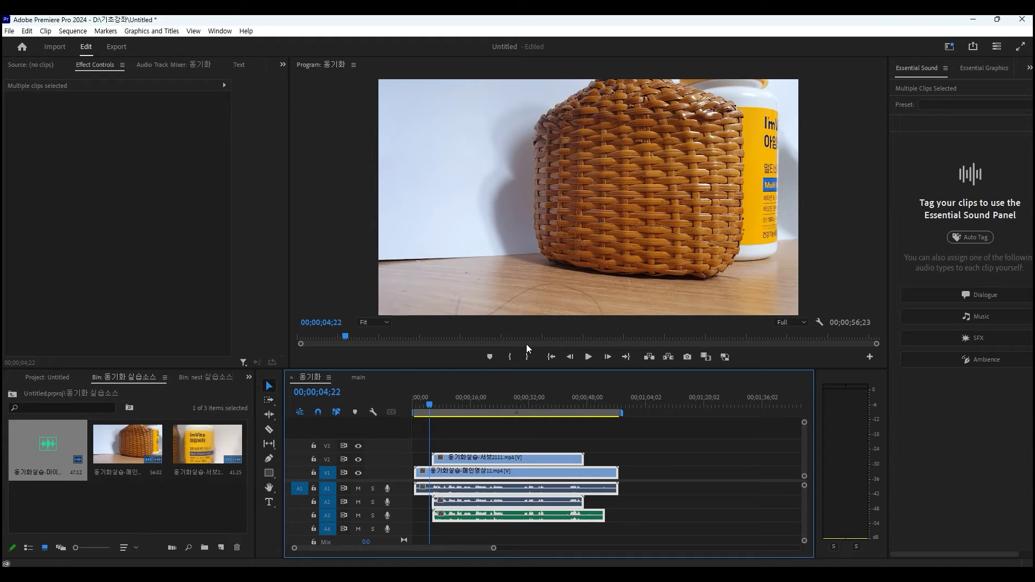
Trim the beginning of the 동기화실습-서브2111.mp4 clip so that it starts at about 11 seconds.
{"action": "scroll", "coordinate": [494, 529], "scroll_direction": "down", "scroll_amount": 3}
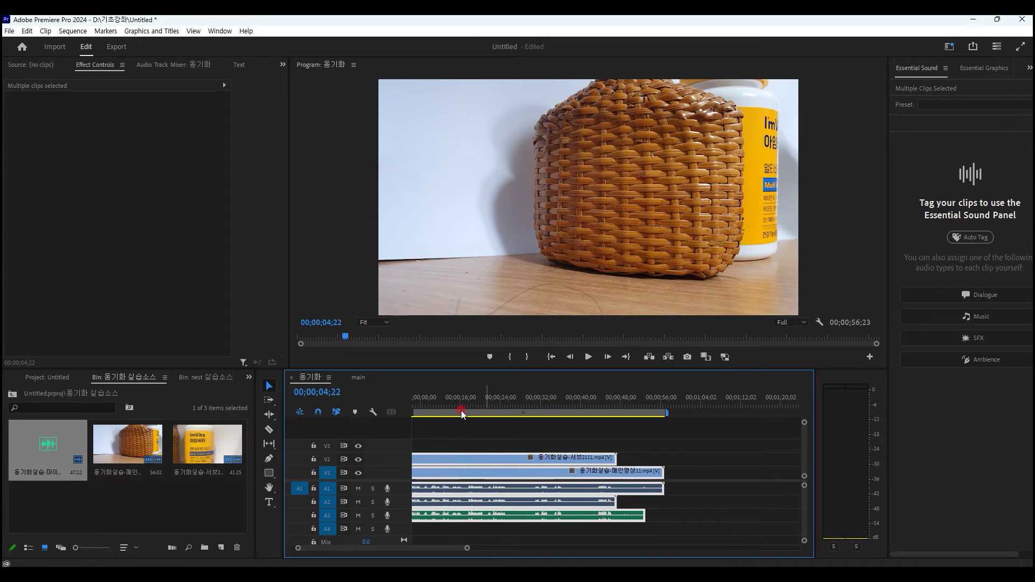
{"action": "key", "text": "Home"}
{"action": "scroll", "coordinate": [430, 423], "scroll_direction": "up", "scroll_amount": 2}
{"action": "left_click", "coordinate": [441, 551]}
{"action": "left_click_drag", "start_coordinate": [426, 548], "coordinate": [422, 548]}
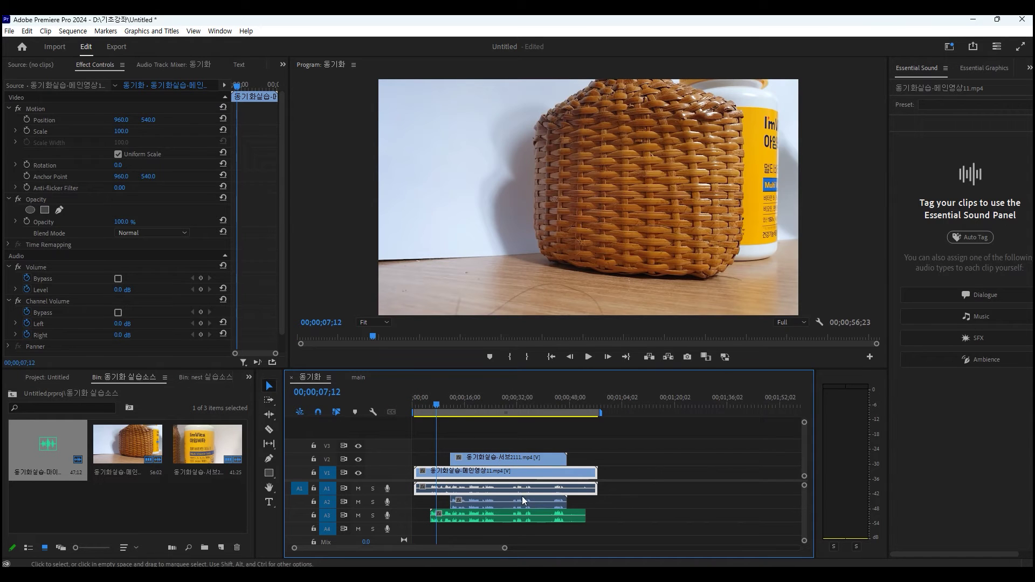
Unlink audio and video for both the main video clip on V1 and the sub video clip on V2.
{"action": "left_click", "coordinate": [497, 492]}
{"action": "right_click", "coordinate": [480, 488]}
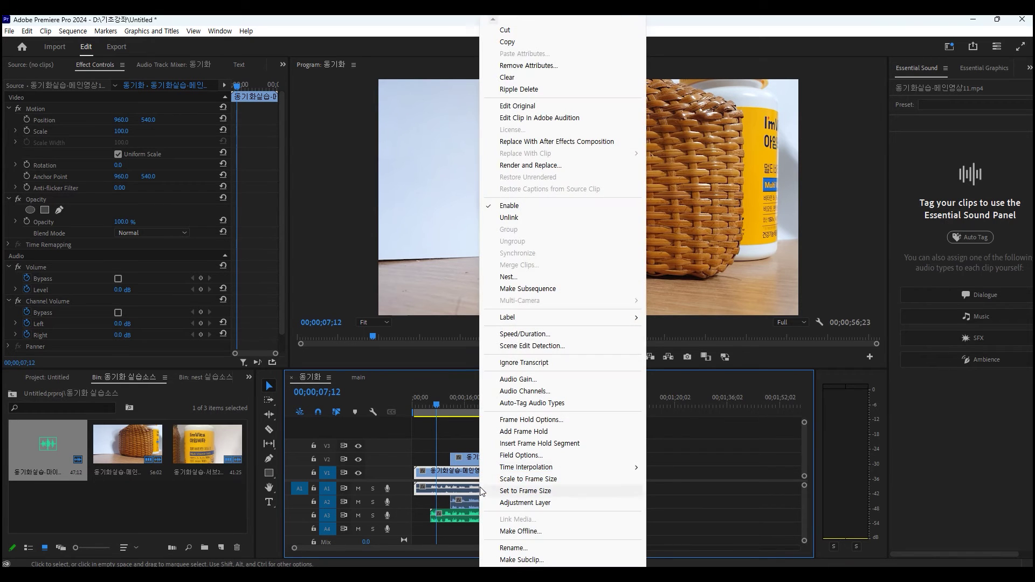
{"action": "left_click", "coordinate": [501, 218]}
{"action": "left_click", "coordinate": [475, 503]}
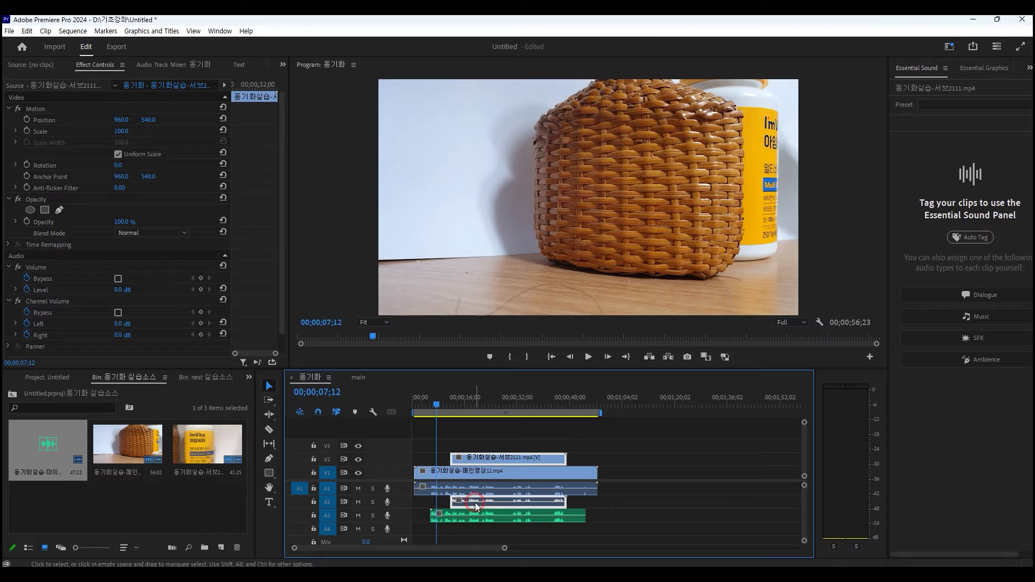
{"action": "right_click", "coordinate": [487, 461]}
{"action": "left_click", "coordinate": [519, 215]}
Delete the two camera audio clips on A1 and A2 and move the microphone audio from A3 to A1.
{"action": "left_click_drag", "start_coordinate": [635, 512], "coordinate": [507, 492]}
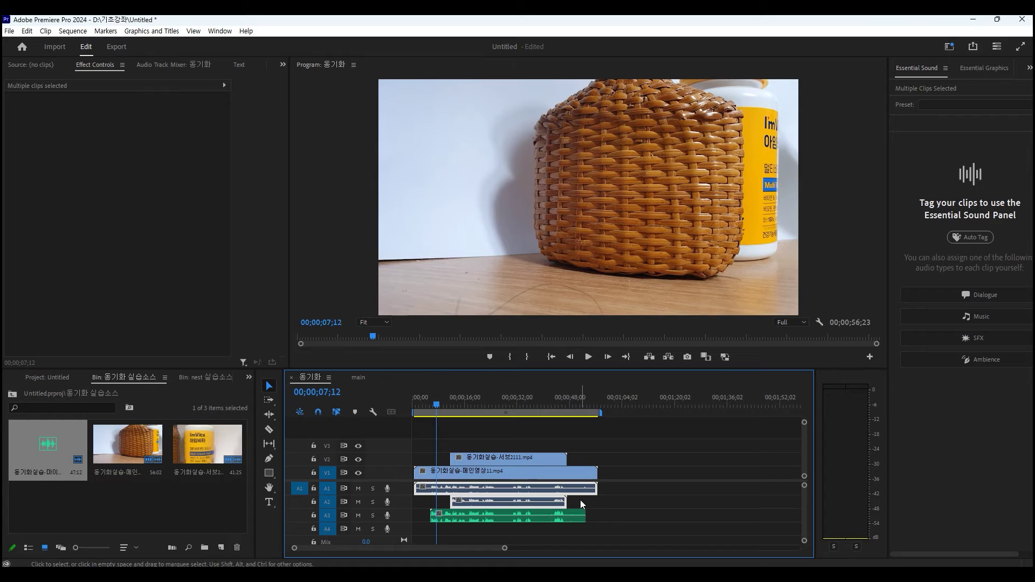
{"action": "key", "text": "Delete"}
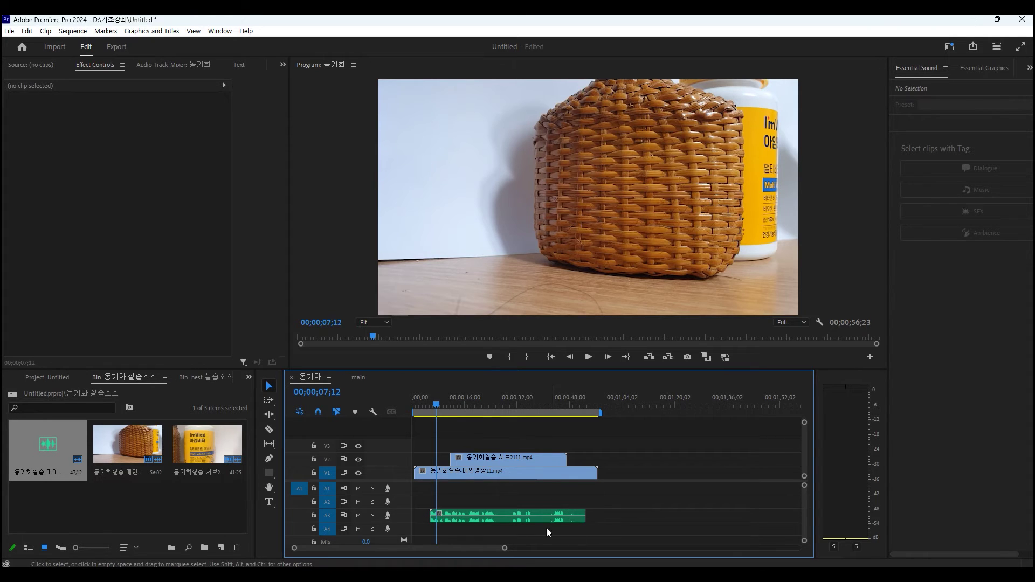
{"action": "left_click_drag", "start_coordinate": [502, 516], "coordinate": [501, 488]}
{"action": "left_click", "coordinate": [615, 514]}
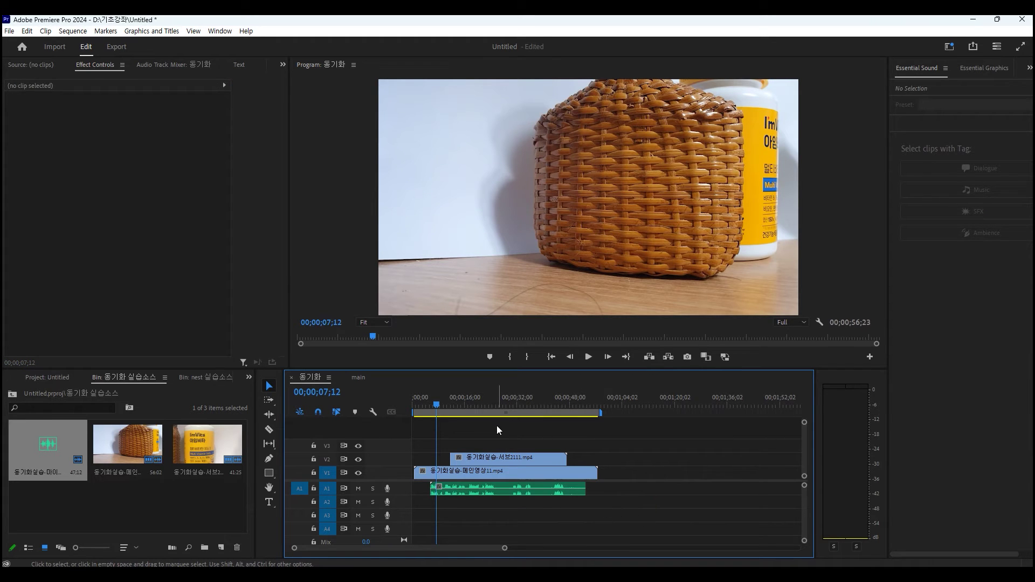
Place only the video of 동기화실습-메인영상11.mp4 on V1 after the last clip in the main sequence, with audio source patching off.
{"action": "left_click", "coordinate": [423, 402]}
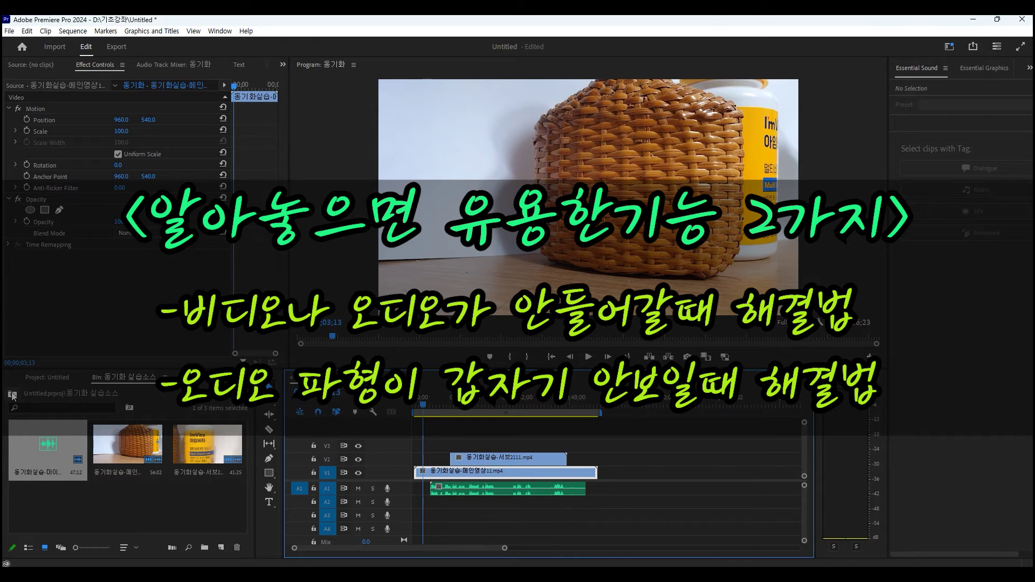
{"action": "left_click", "coordinate": [12, 395]}
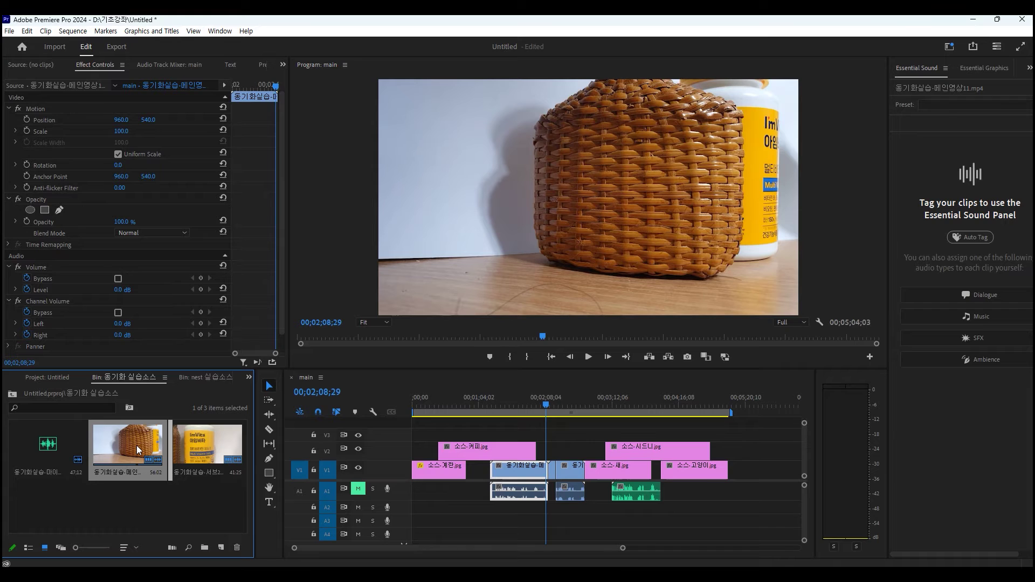
{"action": "left_click_drag", "start_coordinate": [137, 446], "coordinate": [772, 488]}
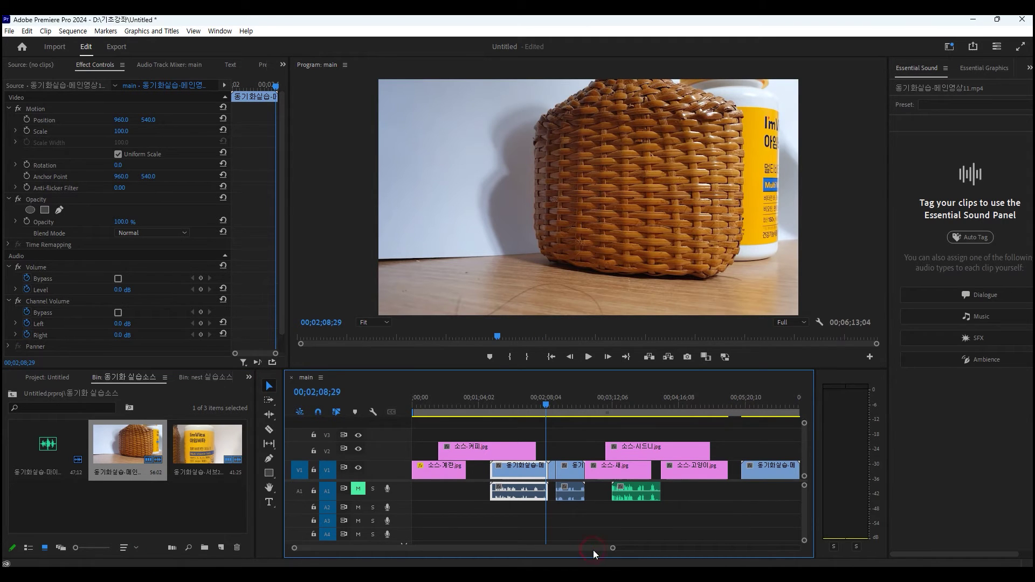
{"action": "scroll", "coordinate": [593, 550], "scroll_direction": "right", "scroll_amount": 3}
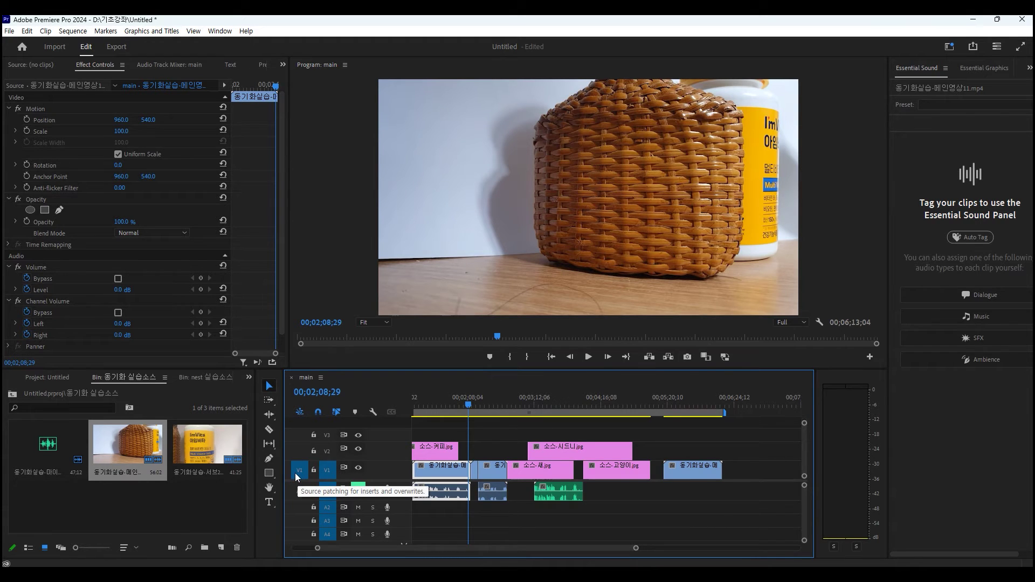
Turn on source patching for A1 and delete the video-only clip at the end of V1.
{"action": "left_click", "coordinate": [296, 494]}
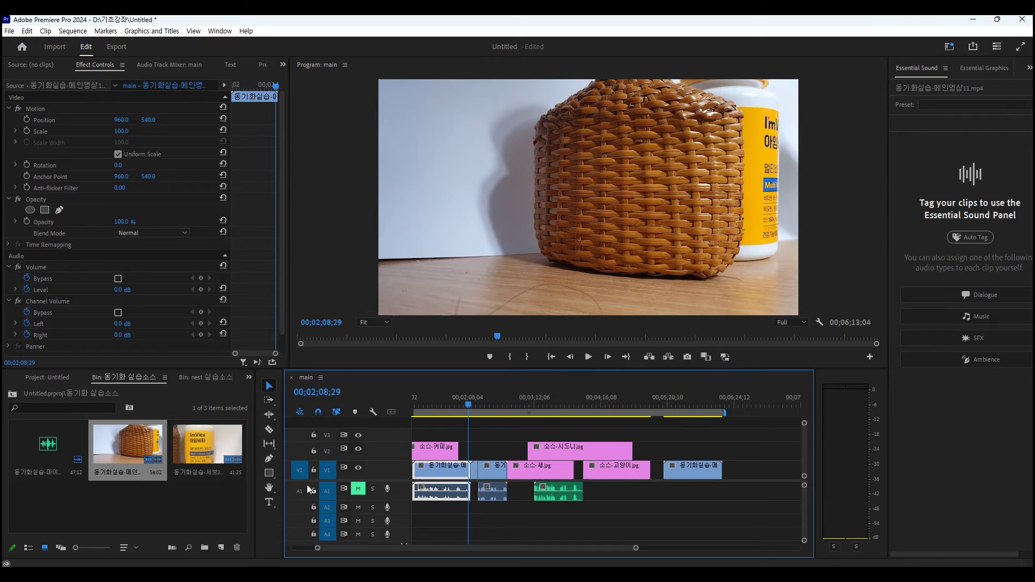
{"action": "left_click", "coordinate": [299, 493]}
{"action": "left_click", "coordinate": [700, 472]}
{"action": "key", "text": "Delete"}
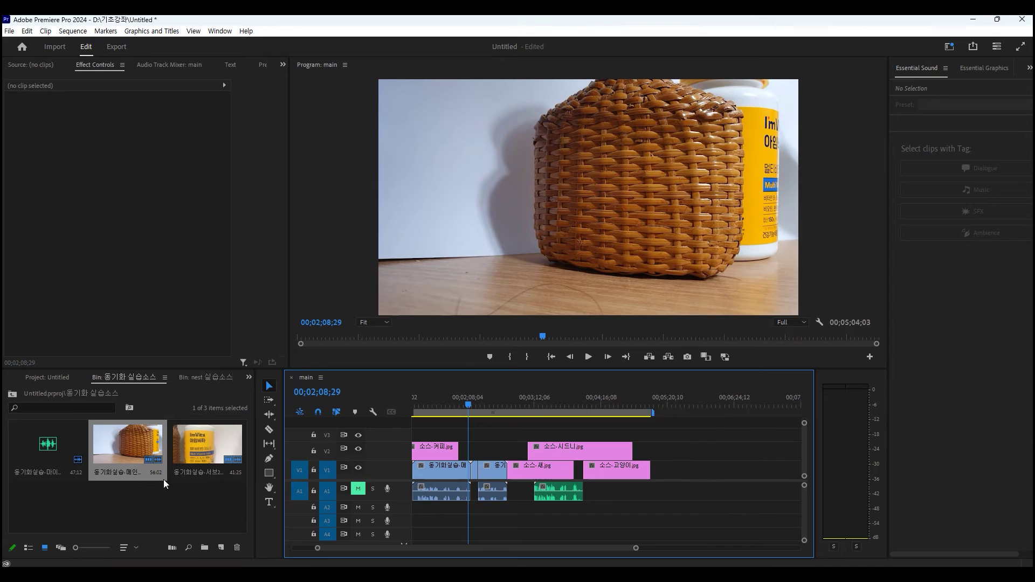
Add the main video clip with its audio to V1 and A1 after the last clip and delete it again.
{"action": "left_click_drag", "start_coordinate": [112, 451], "coordinate": [671, 467]}
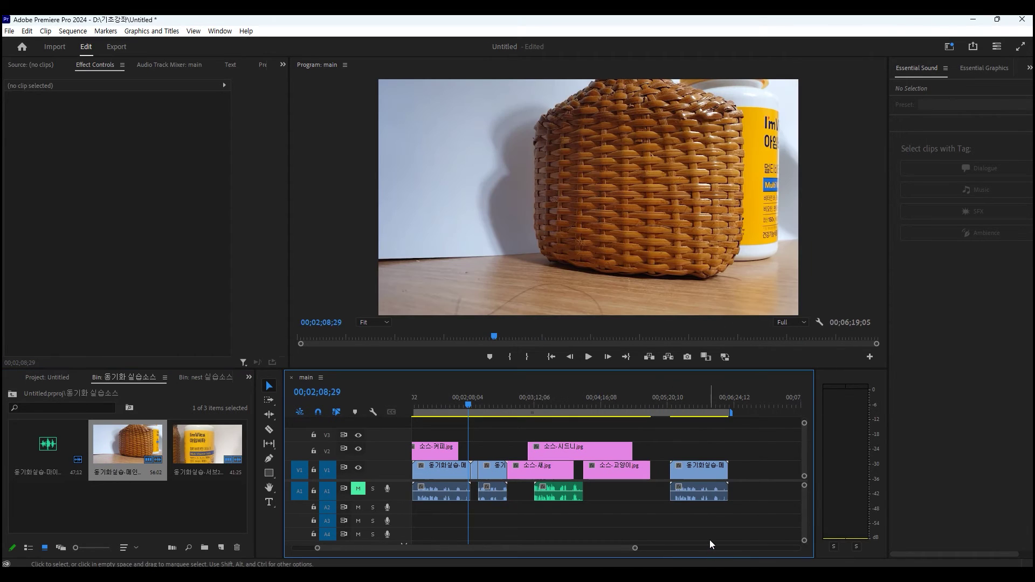
{"action": "left_click", "coordinate": [691, 467]}
{"action": "key", "text": "Delete"}
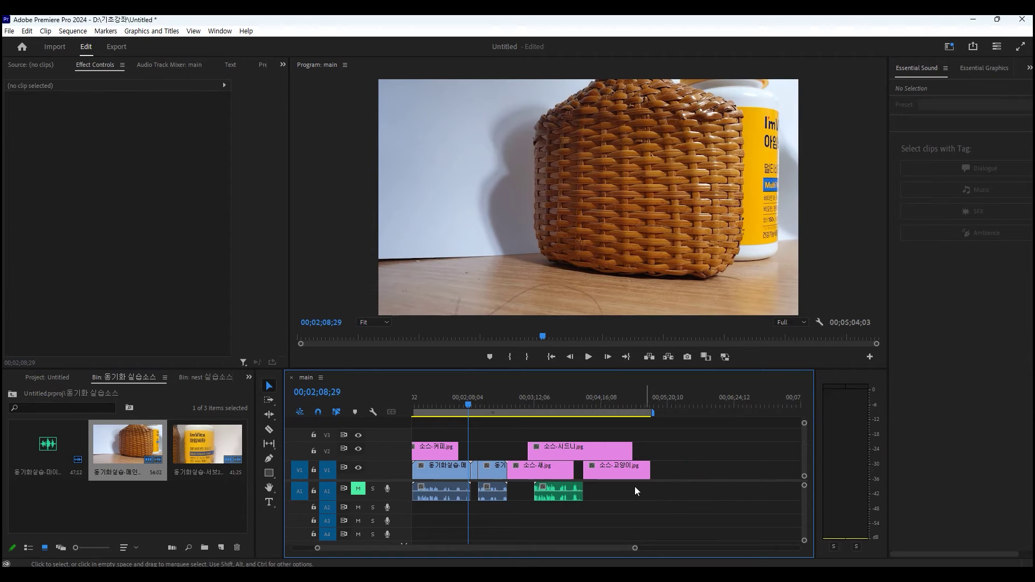
Try adding only the main video's audio with V1 source patching off, undo it and turn V1 patching back on.
{"action": "left_click_drag", "start_coordinate": [124, 442], "coordinate": [666, 490]}
{"action": "key", "text": "ctrl+z"}
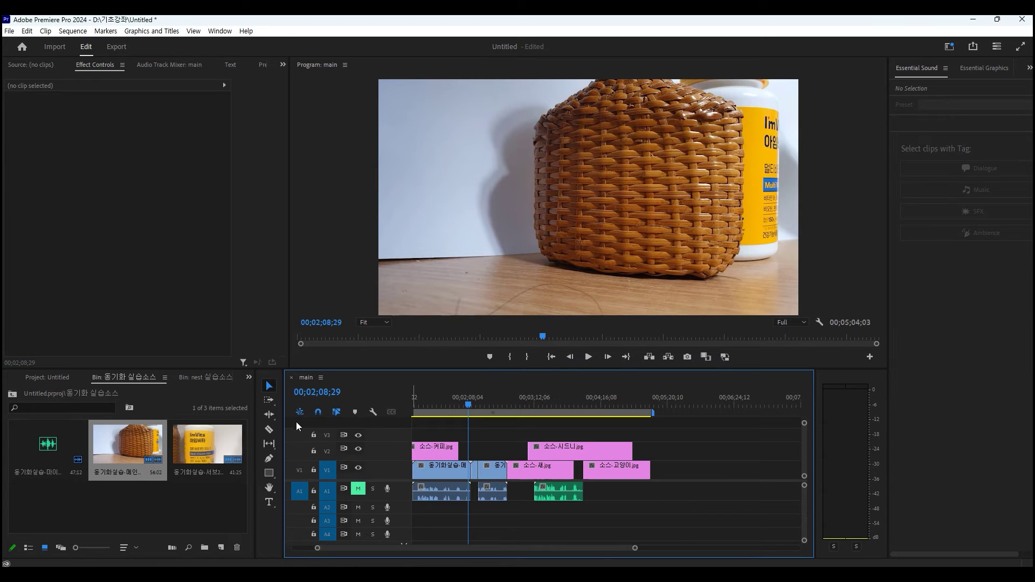
{"action": "left_click", "coordinate": [300, 472]}
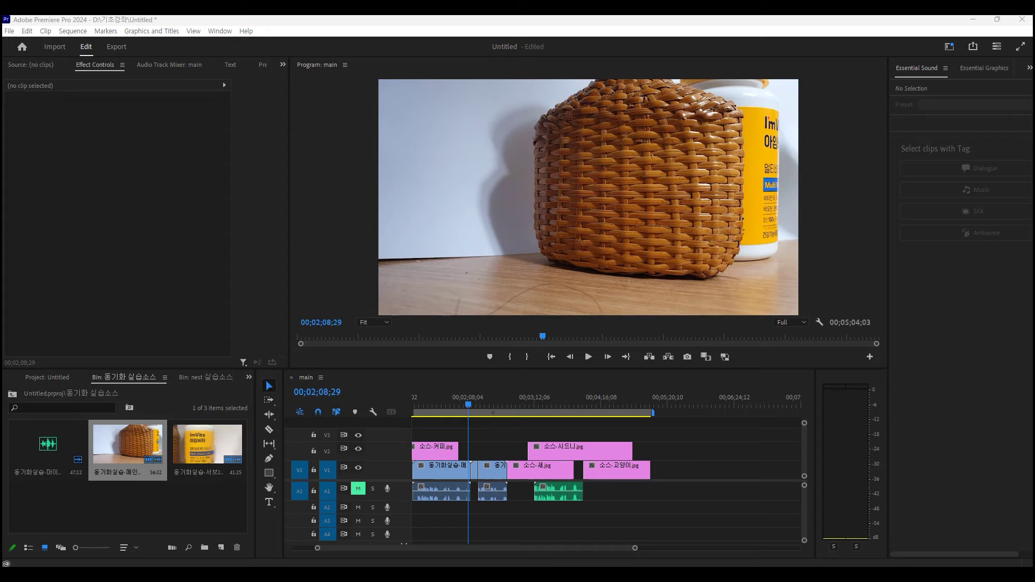
Import the free BGM video into the 동기화 실습소스 bin, try placing it on V2 and A2, and undo the placement.
{"action": "left_click_drag", "start_coordinate": [786, 423], "coordinate": [69, 495]}
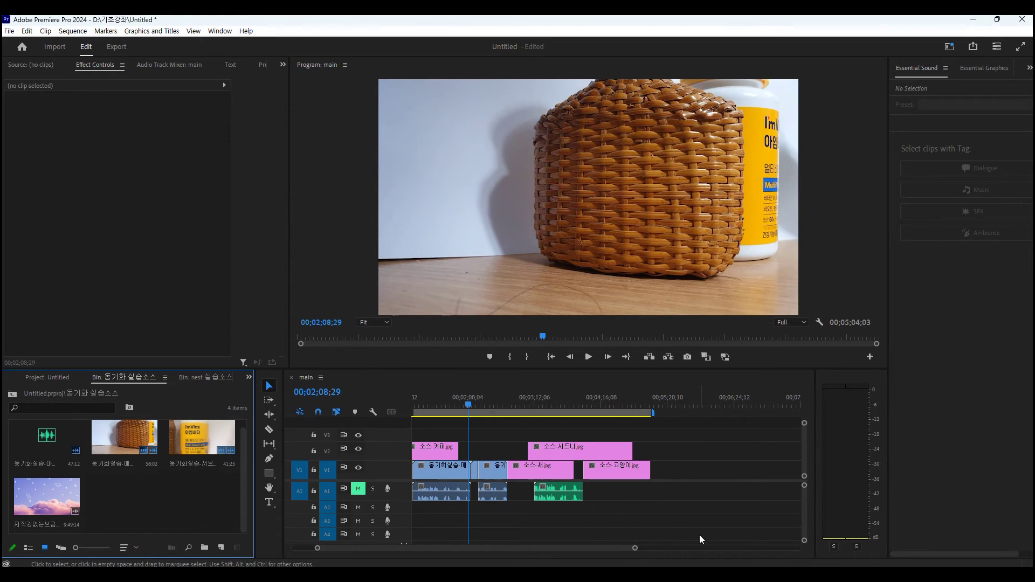
{"action": "left_click_drag", "start_coordinate": [49, 504], "coordinate": [414, 519]}
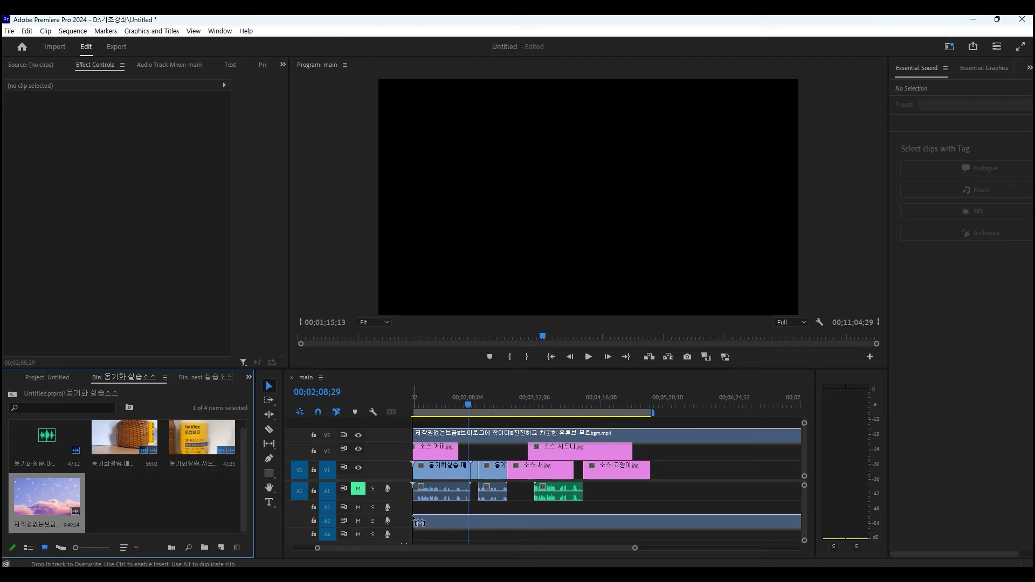
{"action": "left_click_drag", "start_coordinate": [415, 521], "coordinate": [416, 508]}
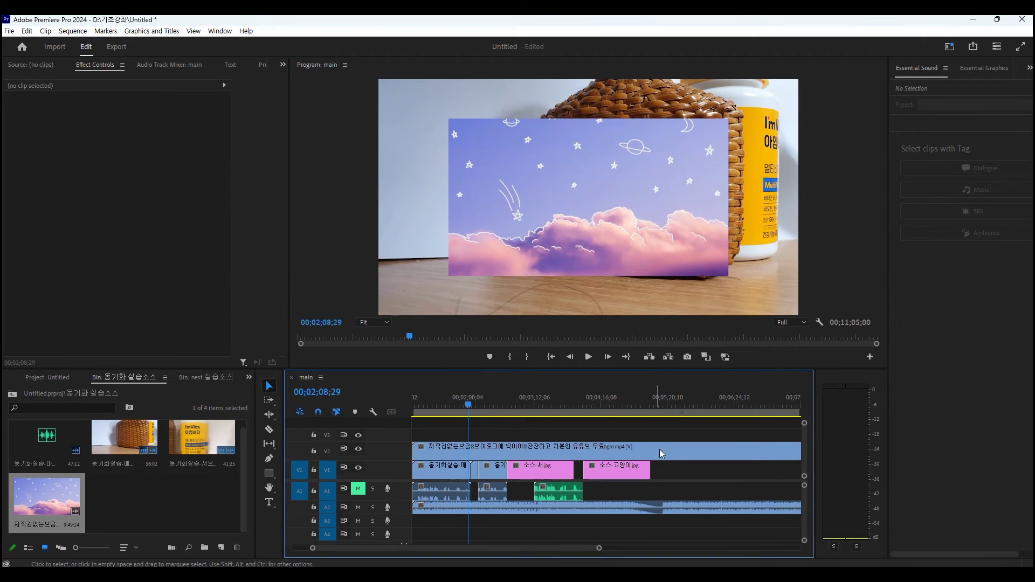
{"action": "key", "text": "ctrl+z"}
Turn off source patching for V1 and add only the BGM video's audio to A2 at the sequence start.
{"action": "left_click_drag", "start_coordinate": [61, 499], "coordinate": [184, 491]}
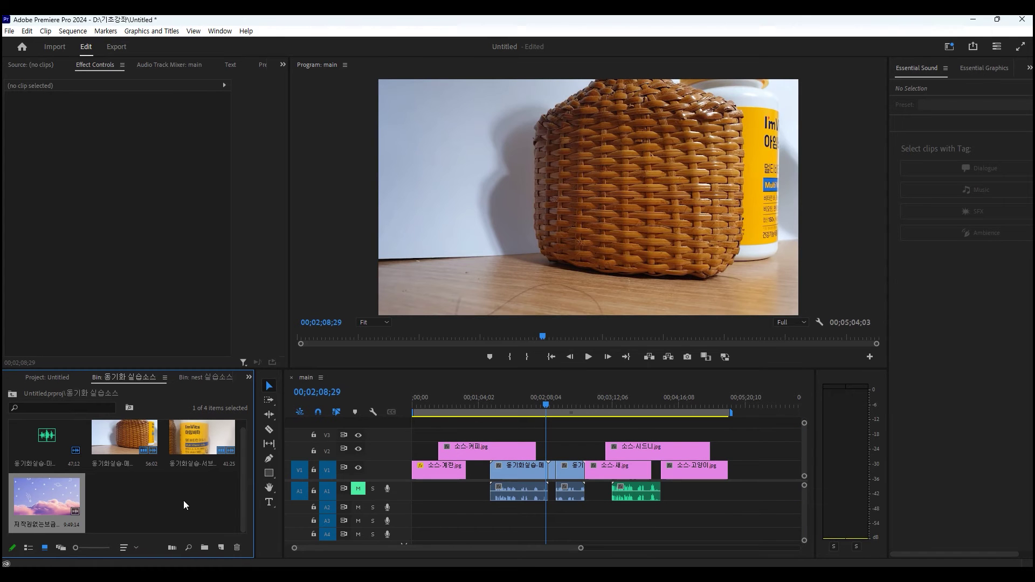
{"action": "left_click", "coordinate": [177, 510]}
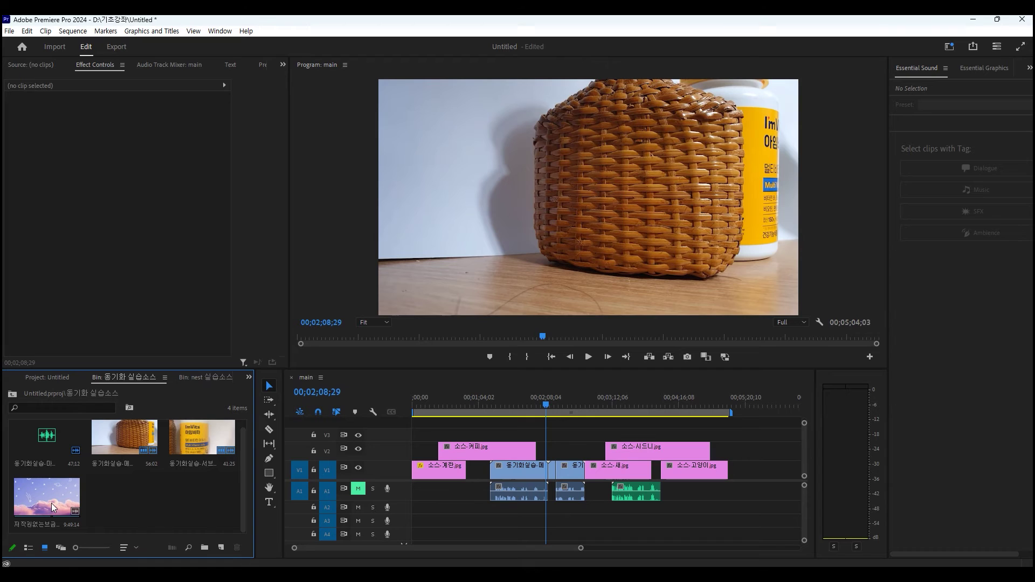
{"action": "left_click", "coordinate": [299, 470]}
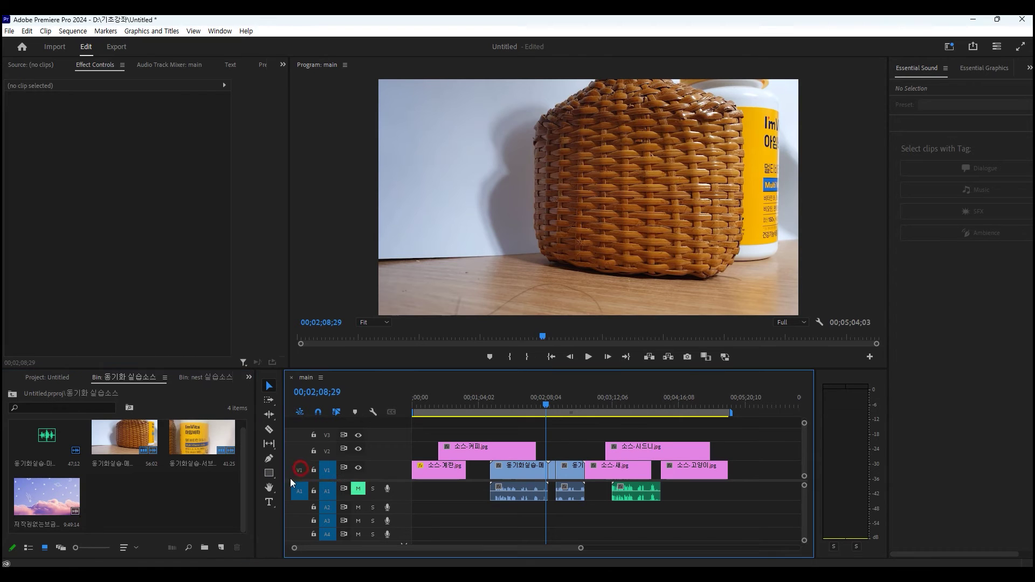
{"action": "left_click_drag", "start_coordinate": [63, 502], "coordinate": [425, 507]}
Move the playhead to 00;05;15;14 and delete the BGM audio clip from A2.
{"action": "left_click", "coordinate": [740, 405]}
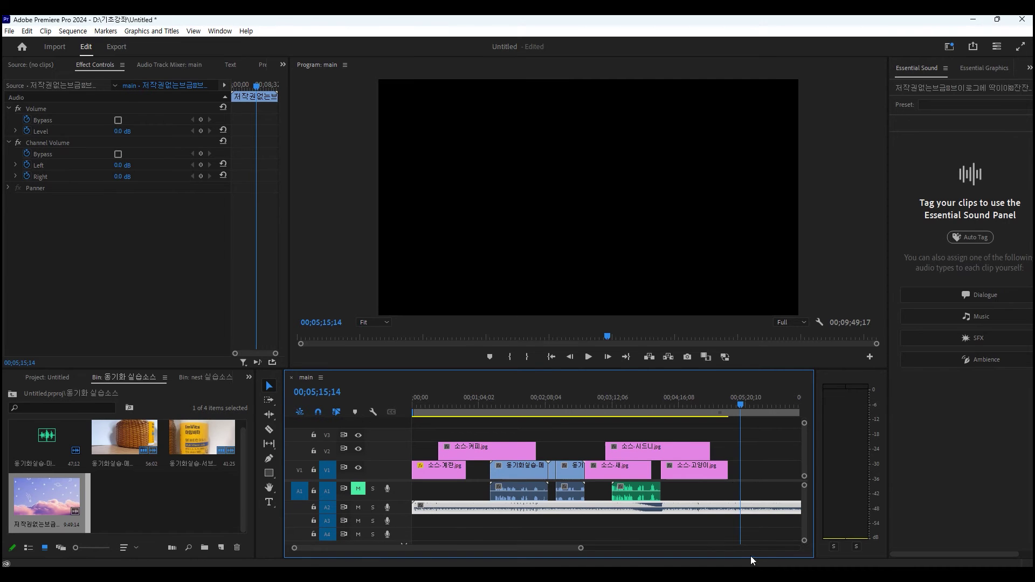
{"action": "key", "text": "Delete"}
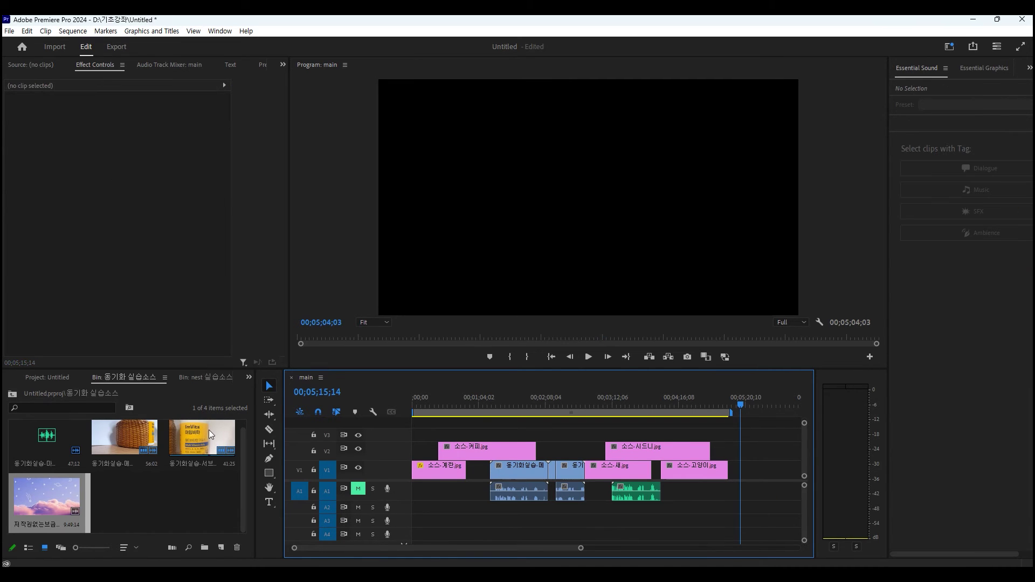
Try the video and audio source patches on different tracks and return them to V1 and A1.
{"action": "left_click_drag", "start_coordinate": [300, 471], "coordinate": [300, 436]}
{"action": "left_click", "coordinate": [298, 471]}
{"action": "left_click", "coordinate": [300, 491]}
{"action": "left_click", "coordinate": [300, 508]}
{"action": "left_click", "coordinate": [300, 534]}
{"action": "left_click", "coordinate": [300, 507]}
{"action": "left_click", "coordinate": [299, 491]}
Place the sub video clip on V2 after the end of the sequence and delete it again.
{"action": "left_click", "coordinate": [203, 444]}
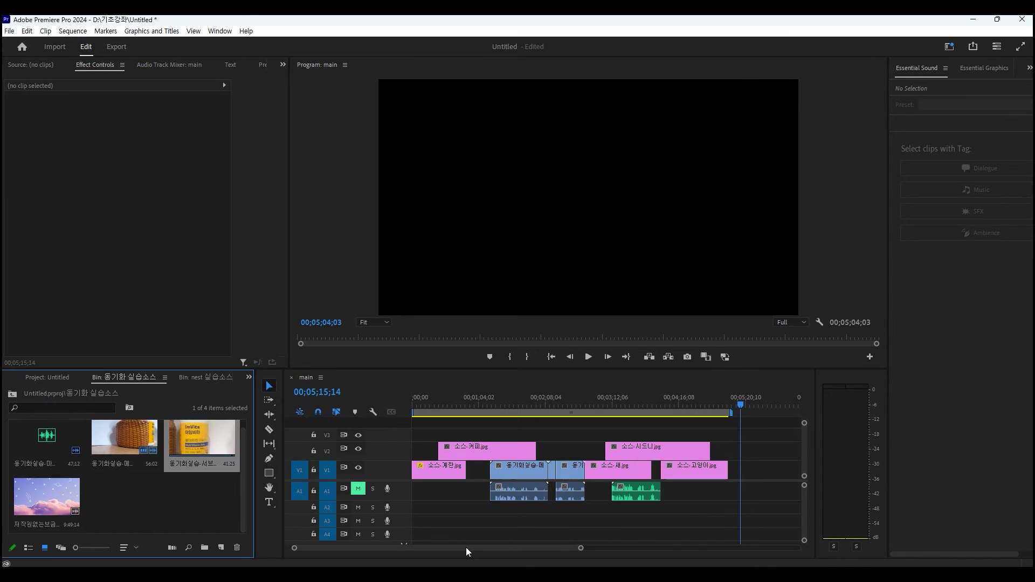
{"action": "scroll", "coordinate": [466, 548], "scroll_direction": "down", "scroll_amount": 5}
{"action": "left_click_drag", "start_coordinate": [200, 442], "coordinate": [481, 452]}
{"action": "left_click", "coordinate": [497, 454]}
{"action": "key", "text": "Delete"}
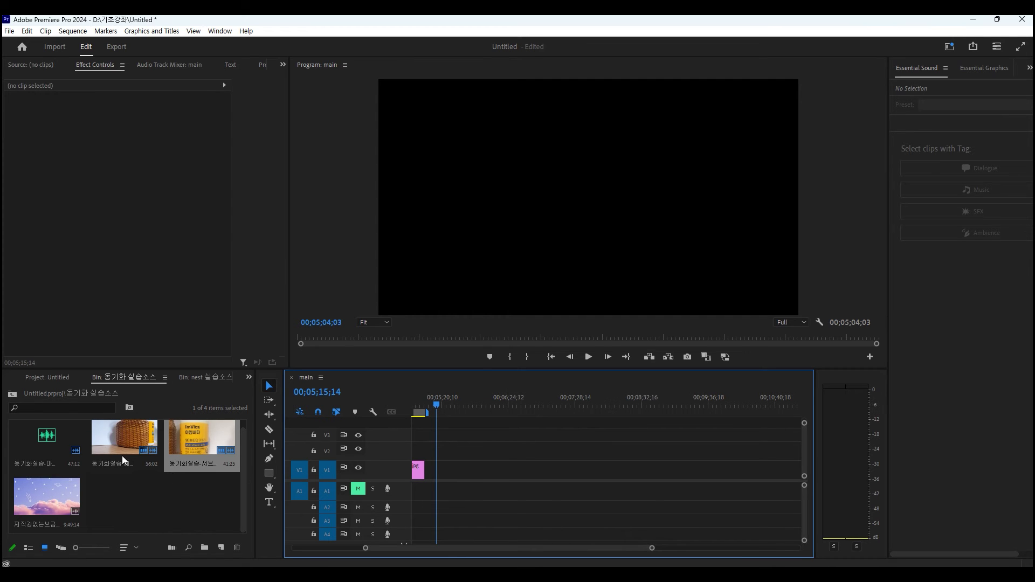
Open 동기화실습-메인영상11.mp4 in the source monitor and overwrite it onto V1 and A1 at 00;05;15;14.
{"action": "double_click", "coordinate": [118, 442]}
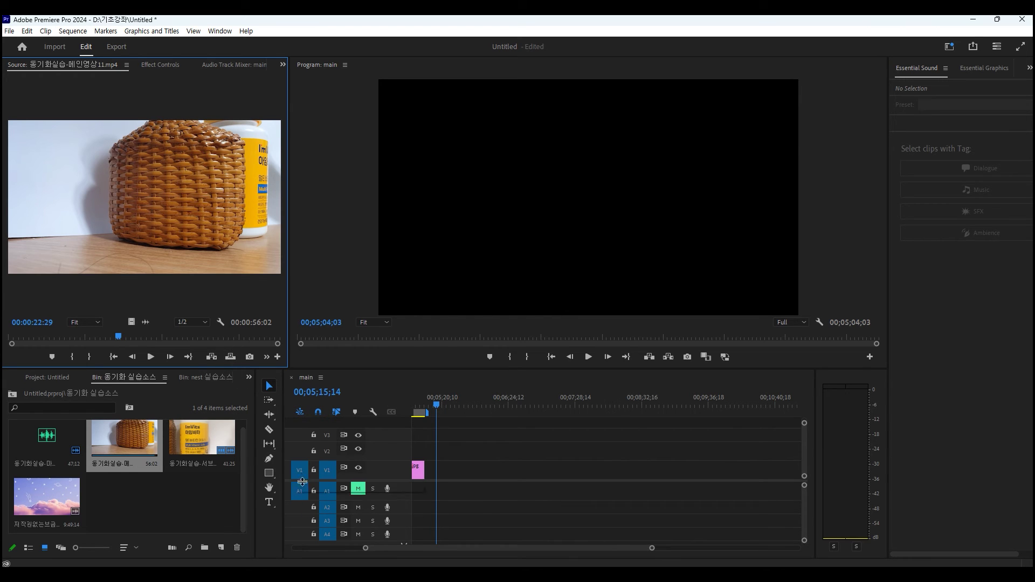
{"action": "left_click", "coordinate": [231, 357]}
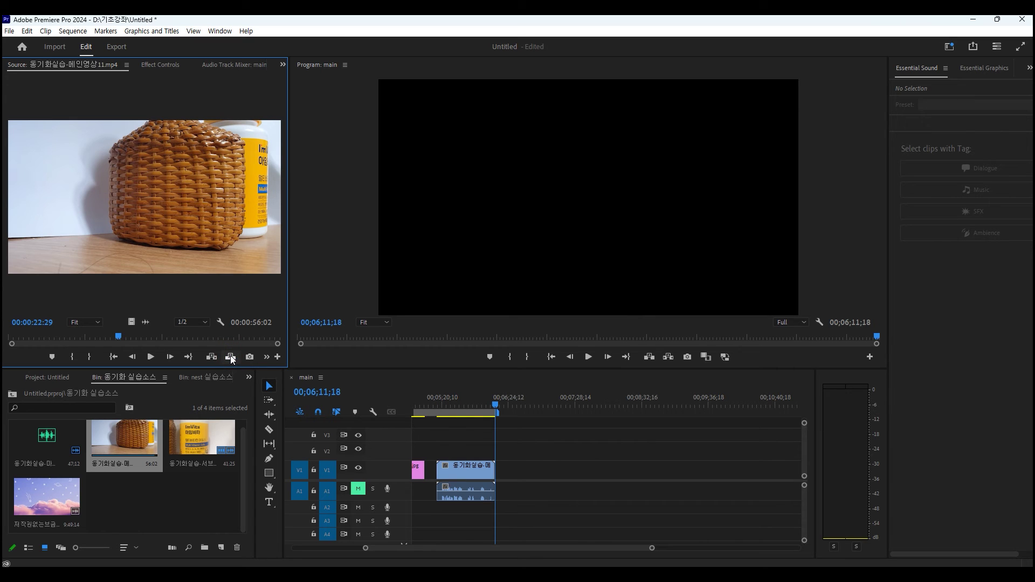
Overwrite the main video twice more end to end, once patched to V1 and A2 and once to V3 and A2.
{"action": "left_click_drag", "start_coordinate": [294, 495], "coordinate": [301, 509]}
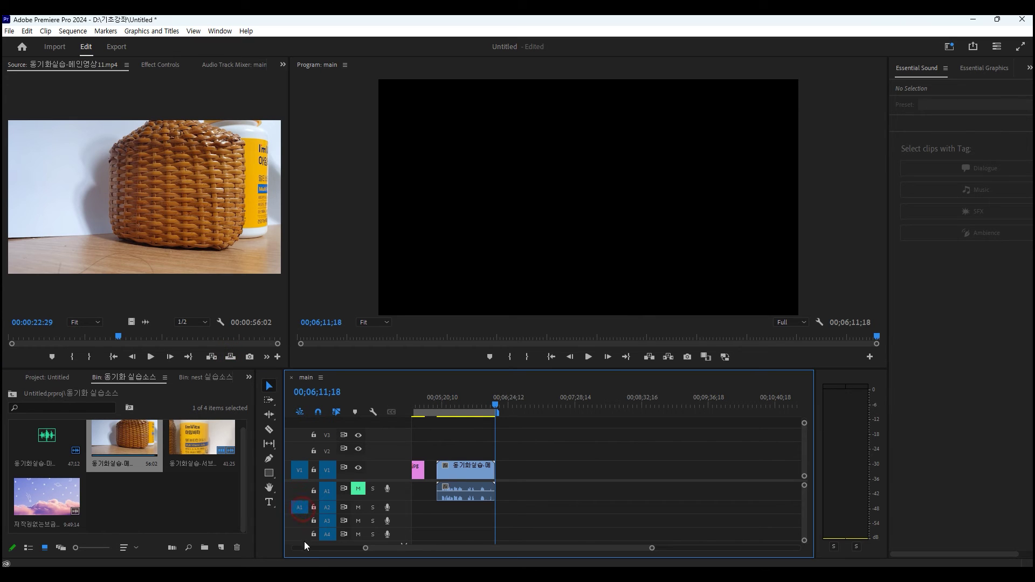
{"action": "left_click", "coordinate": [231, 357]}
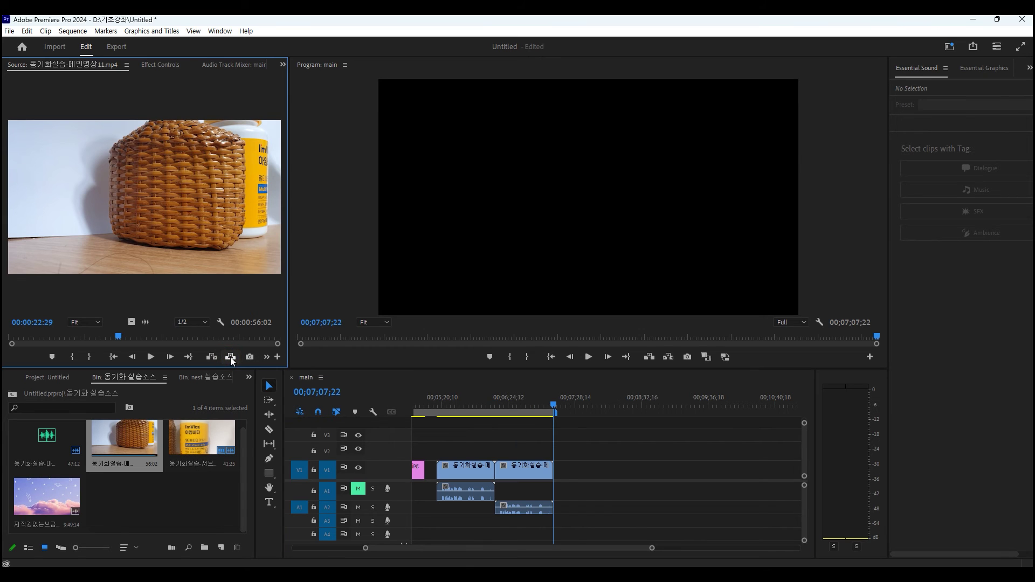
{"action": "left_click", "coordinate": [299, 437]}
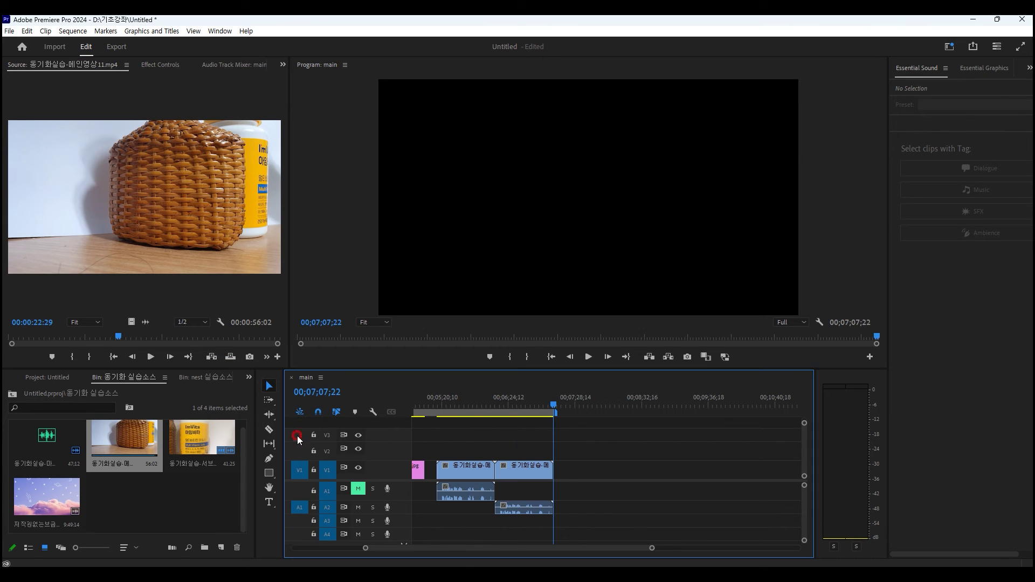
{"action": "left_click", "coordinate": [231, 357]}
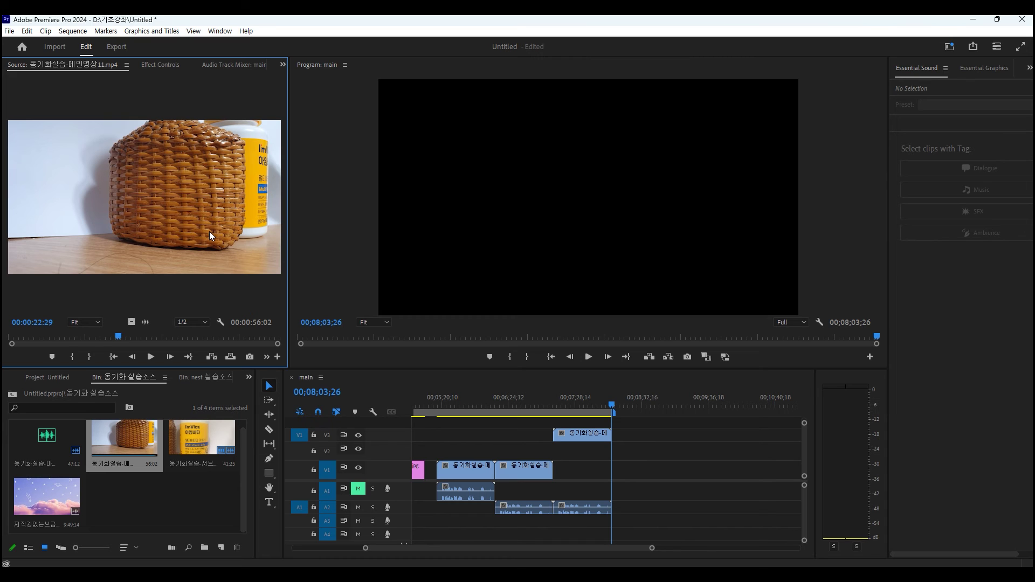
Return the source patches to V1 and A1 and place the sub video clip there at about 00;08;50.
{"action": "left_click", "coordinate": [300, 450]}
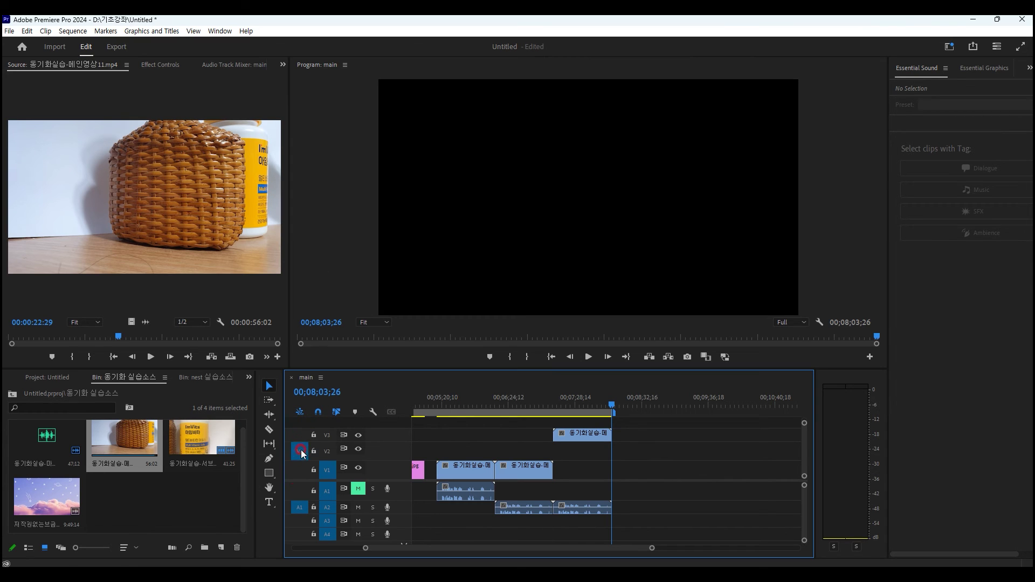
{"action": "left_click", "coordinate": [297, 495]}
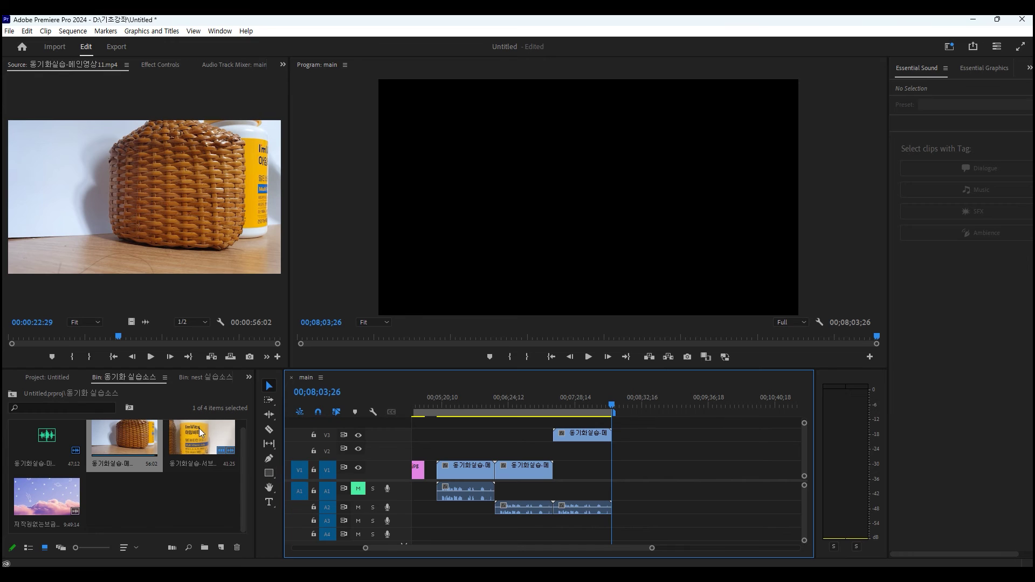
{"action": "left_click_drag", "start_coordinate": [189, 442], "coordinate": [661, 482]}
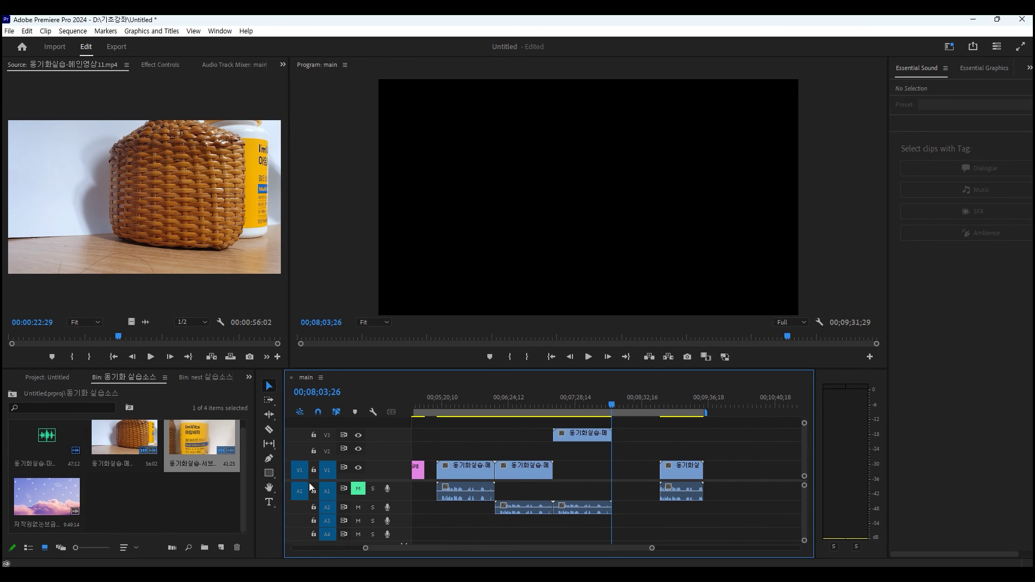
{"action": "left_click", "coordinate": [299, 493]}
{"action": "left_click", "coordinate": [301, 469]}
{"action": "left_click", "coordinate": [299, 491]}
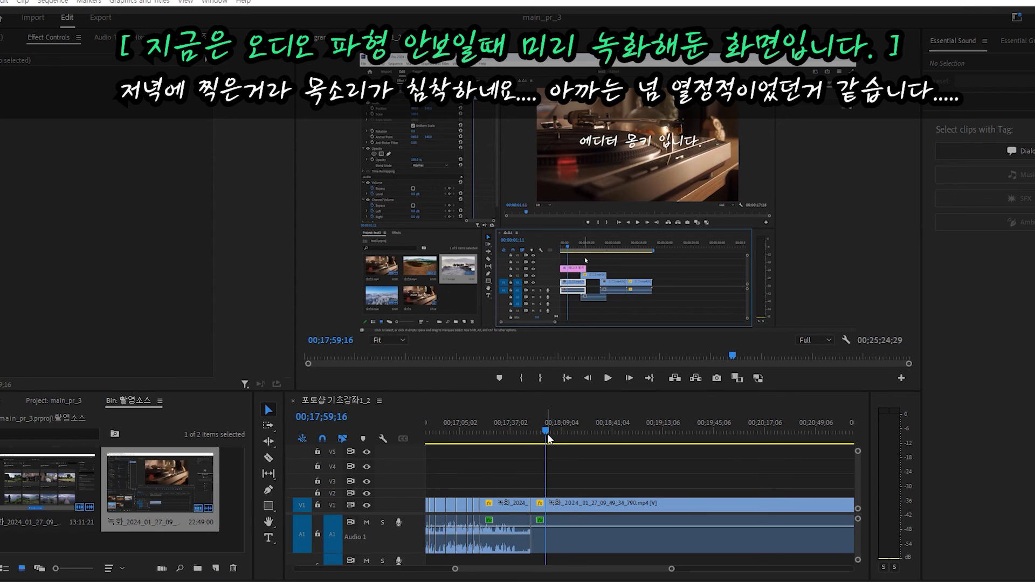
Move the playhead to 00;17;47;07 in 포토샵 기초강좌1_2 and select only the audio of the linked clip whose waveform is missing.
{"action": "left_click_drag", "start_coordinate": [548, 434], "coordinate": [538, 435]}
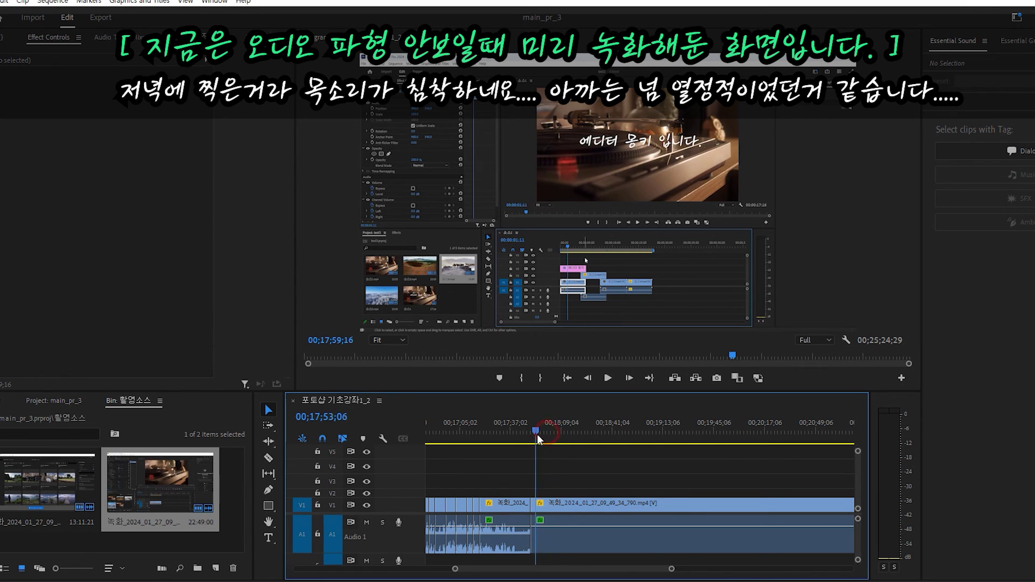
{"action": "left_click", "coordinate": [587, 532]}
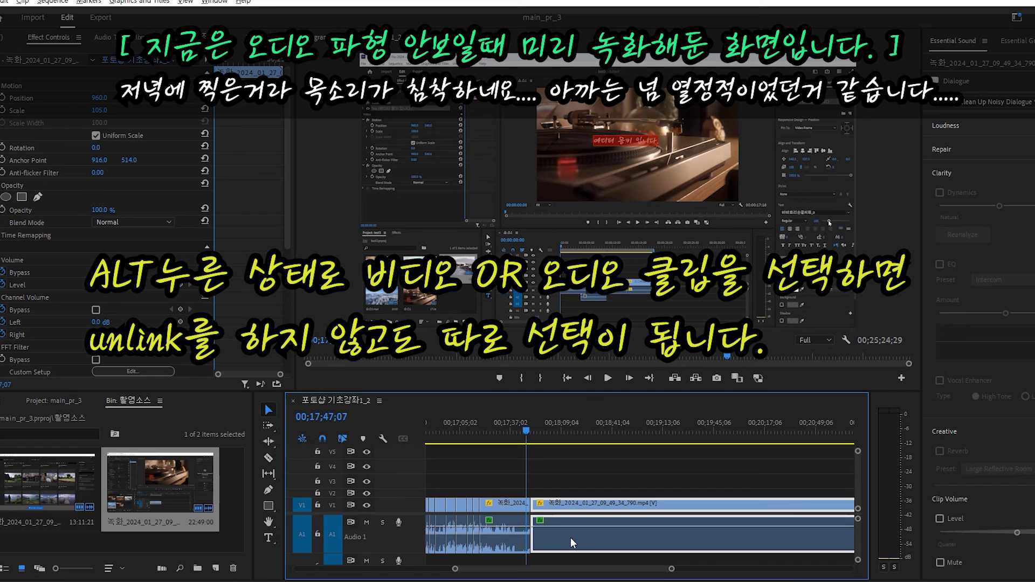
{"action": "left_click", "coordinate": [599, 495]}
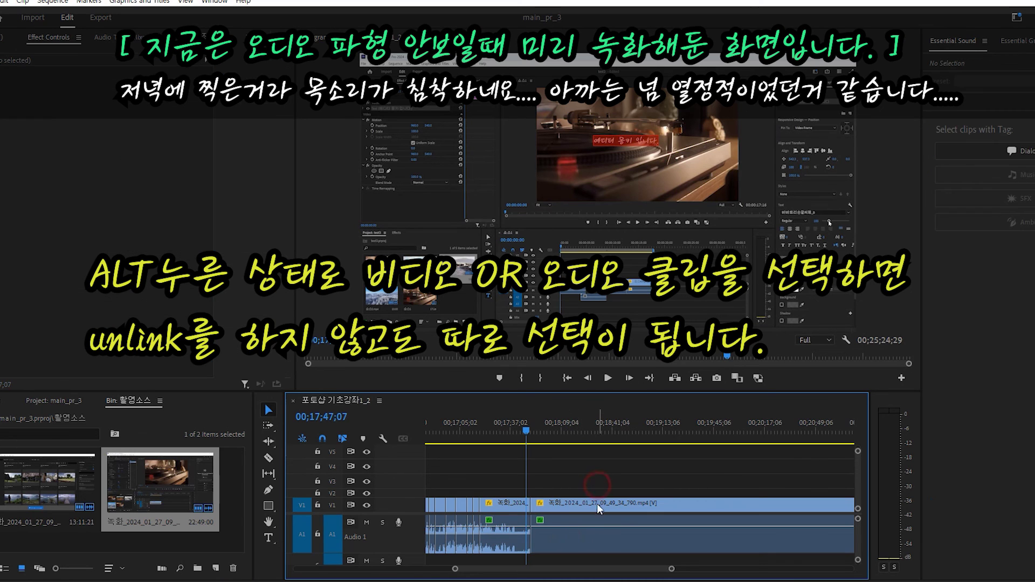
{"action": "left_click", "coordinate": [584, 530], "text": "alt"}
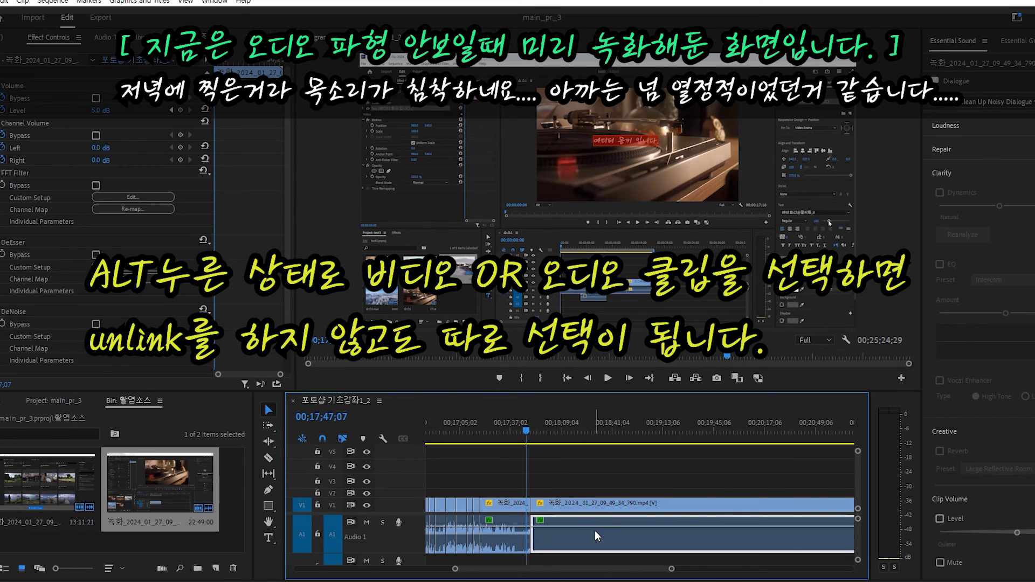
Render and replace the selected audio clip on A1 to restore its waveform.
{"action": "right_click", "coordinate": [597, 532]}
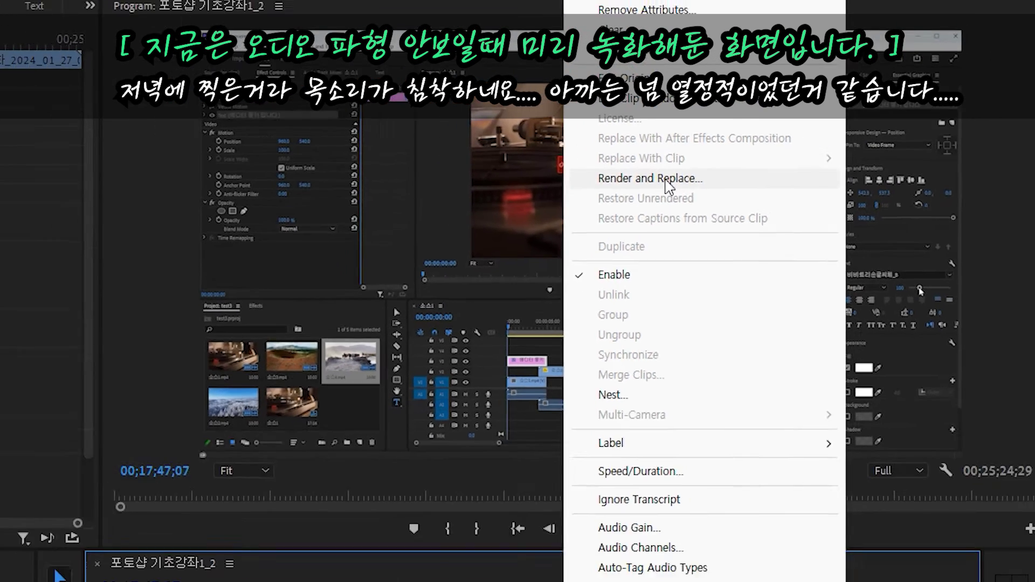
{"action": "left_click", "coordinate": [673, 245]}
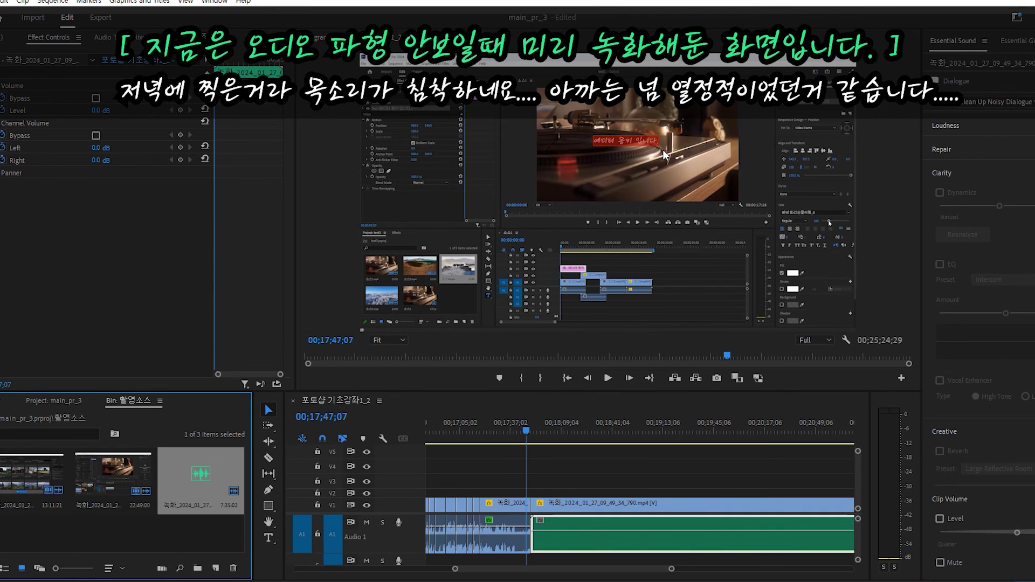
{"action": "left_click", "coordinate": [566, 526]}
{"action": "scroll", "coordinate": [572, 531], "scroll_direction": "up", "scroll_amount": 2, "text": "alt"}
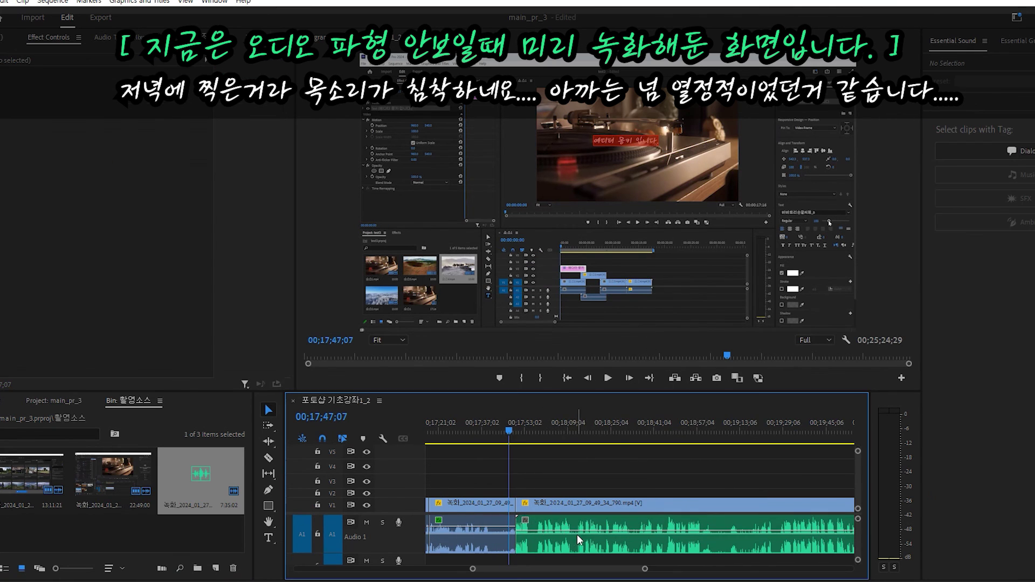